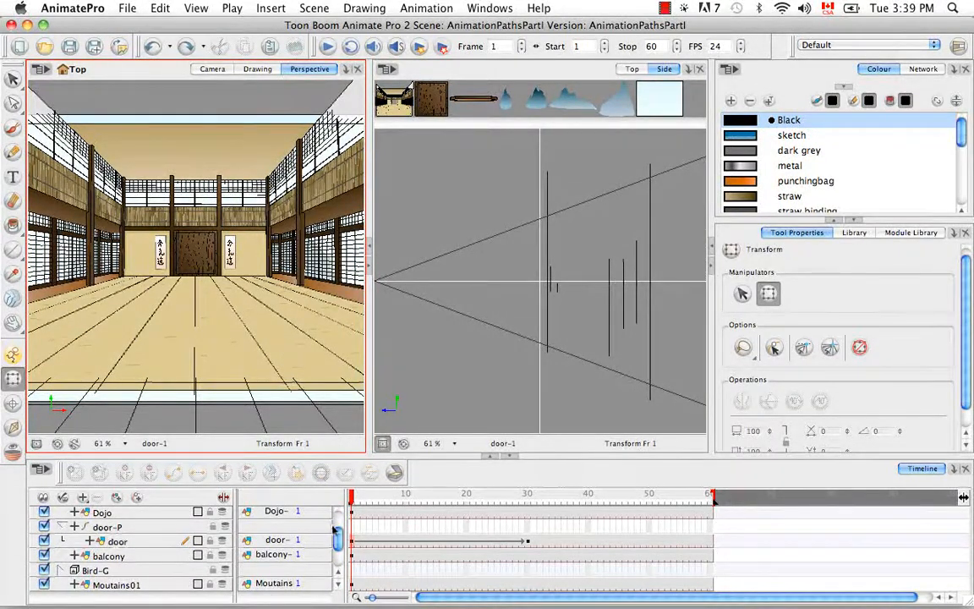
Expand the Bird-G group in the timeline and enable its Bird, Bird_1, Bird_2 and Bird_3 layers.
{"action": "scroll", "coordinate": [339, 539], "scroll_direction": "down", "scroll_amount": 2}
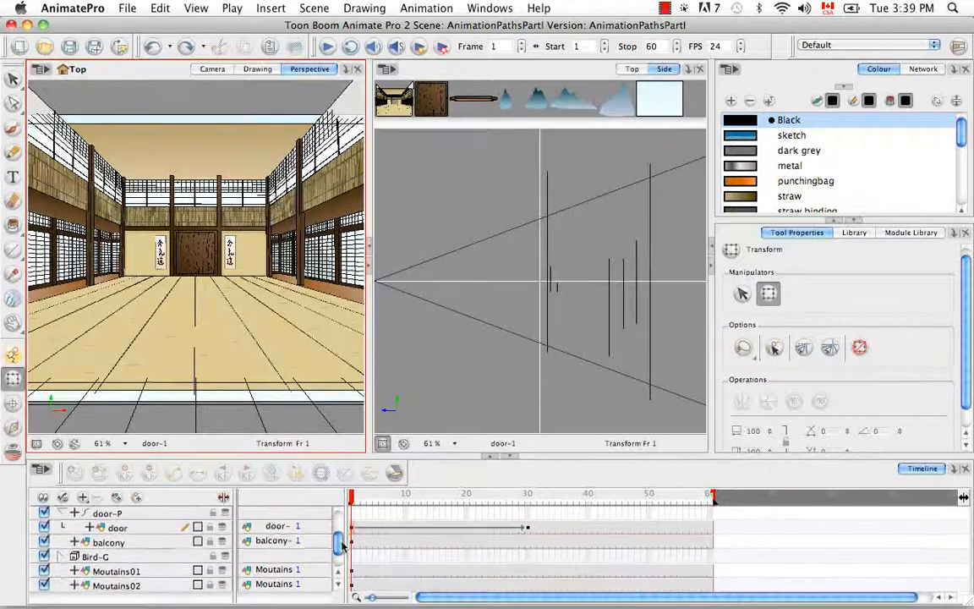
{"action": "left_click", "coordinate": [105, 551]}
{"action": "left_click", "coordinate": [73, 550]}
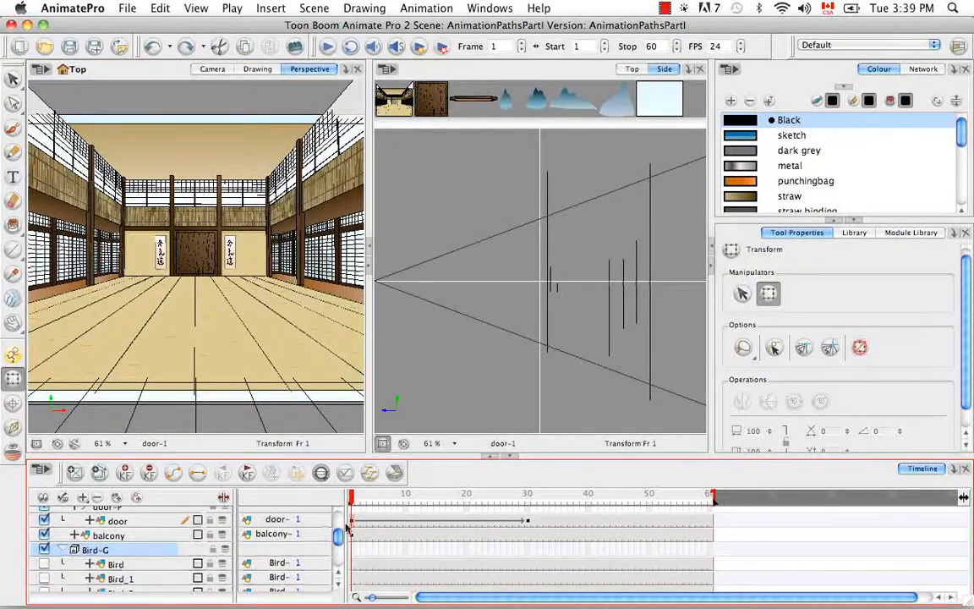
{"action": "scroll", "coordinate": [340, 539], "scroll_direction": "down", "scroll_amount": 2}
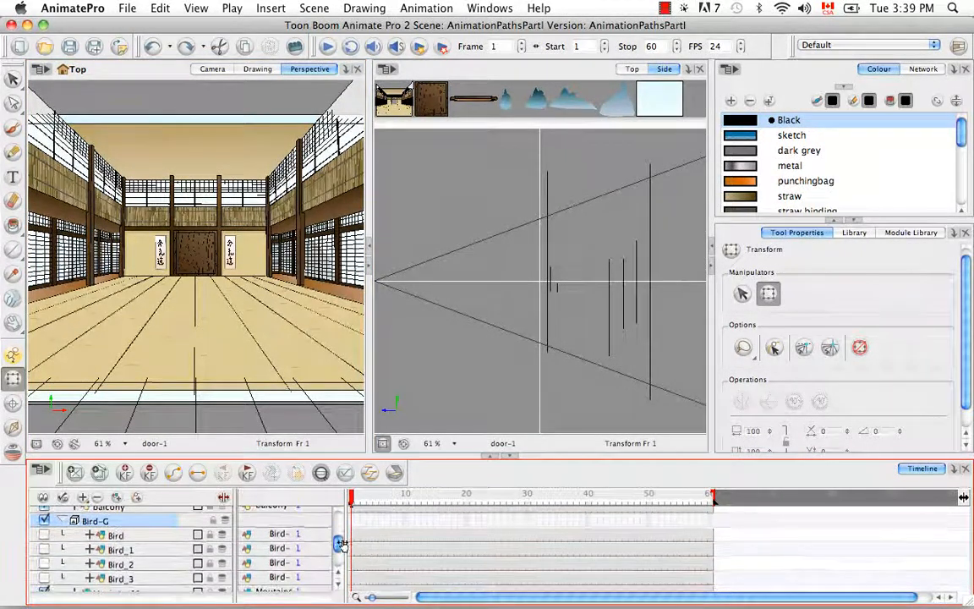
{"action": "left_click", "coordinate": [44, 534]}
{"action": "left_click", "coordinate": [44, 549]}
{"action": "left_click", "coordinate": [44, 563]}
{"action": "left_click", "coordinate": [45, 577]}
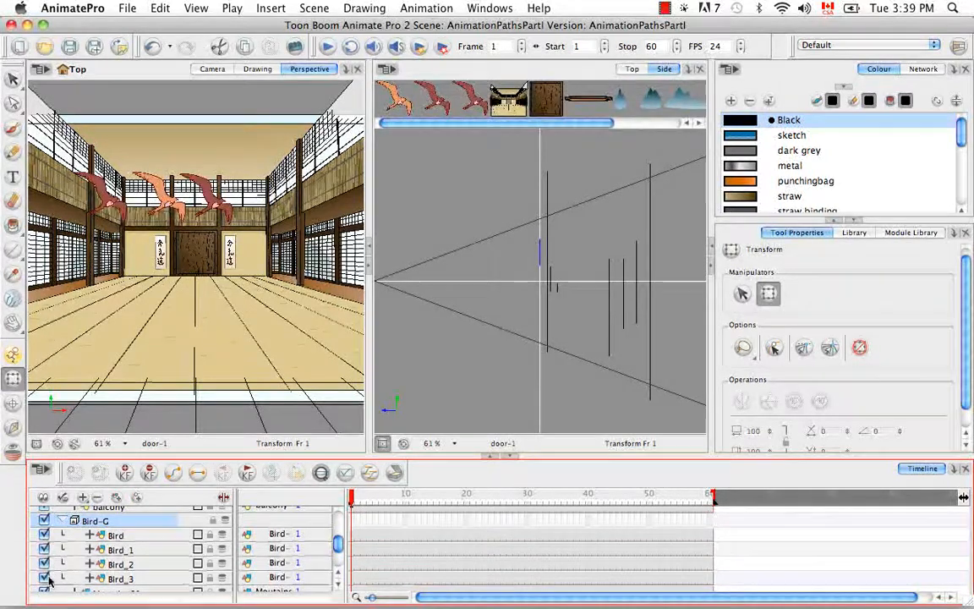
Add a parent peg to the Bird layer.
{"action": "left_click", "coordinate": [117, 536]}
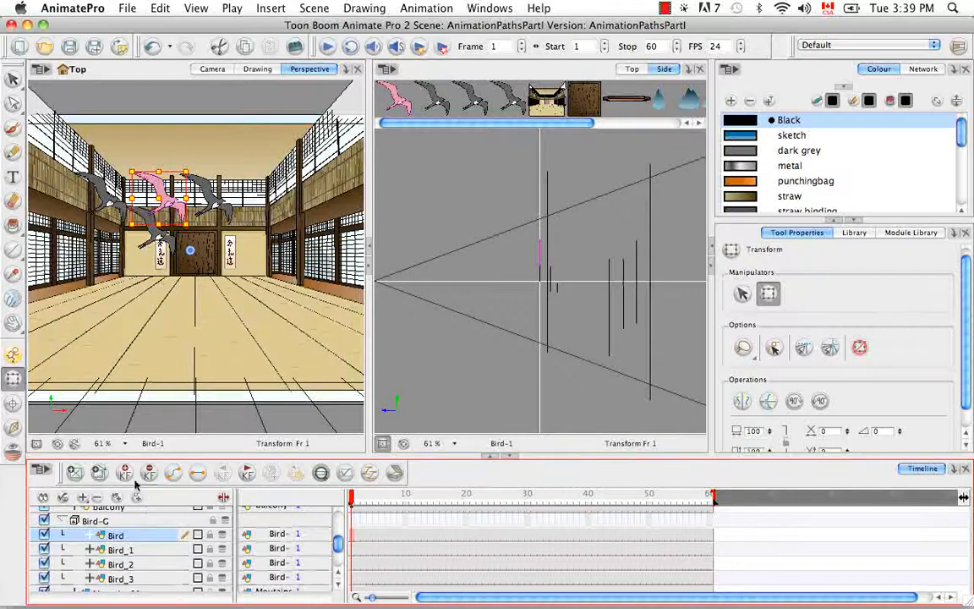
{"action": "left_click", "coordinate": [137, 497]}
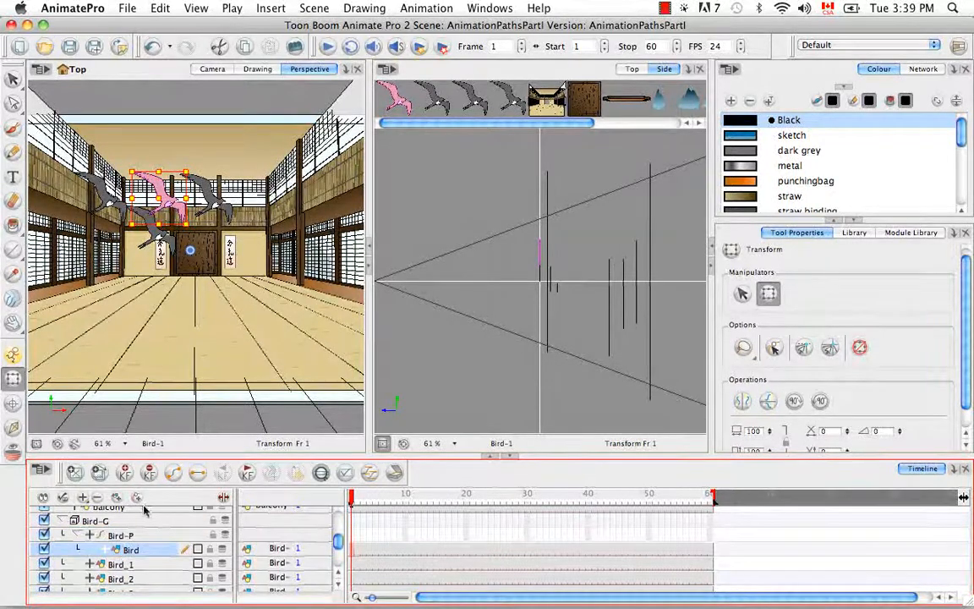
Insert a non-parent peg into the Bird-G group with the Bird_1 layer selected.
{"action": "left_click", "coordinate": [144, 566]}
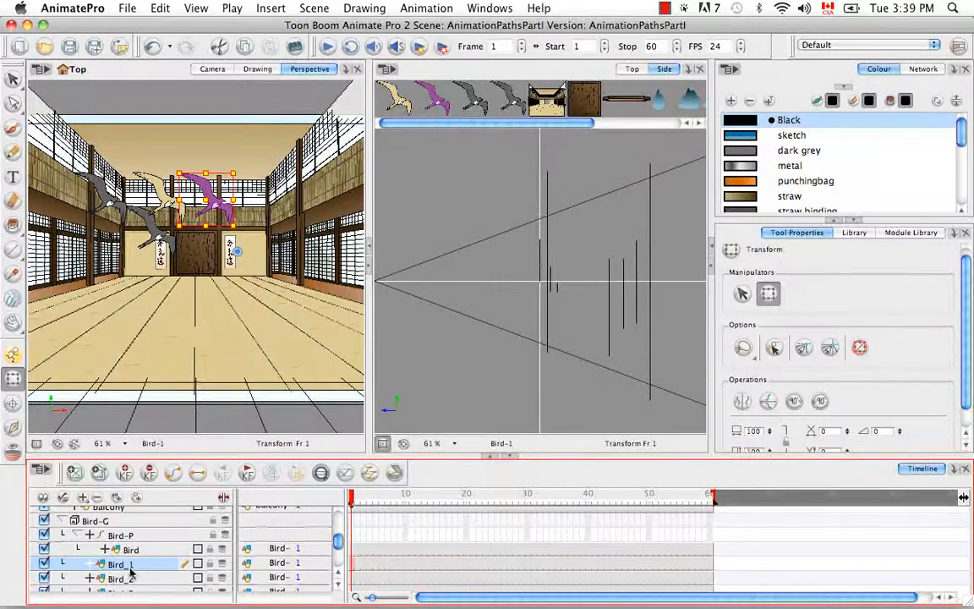
{"action": "right_click", "coordinate": [135, 570]}
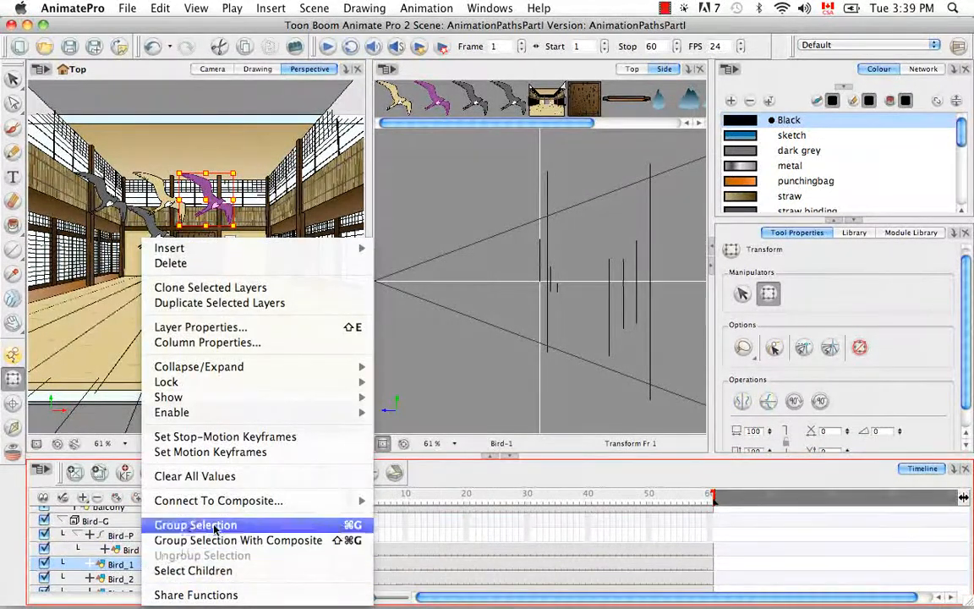
{"action": "mouse_move", "coordinate": [327, 247]}
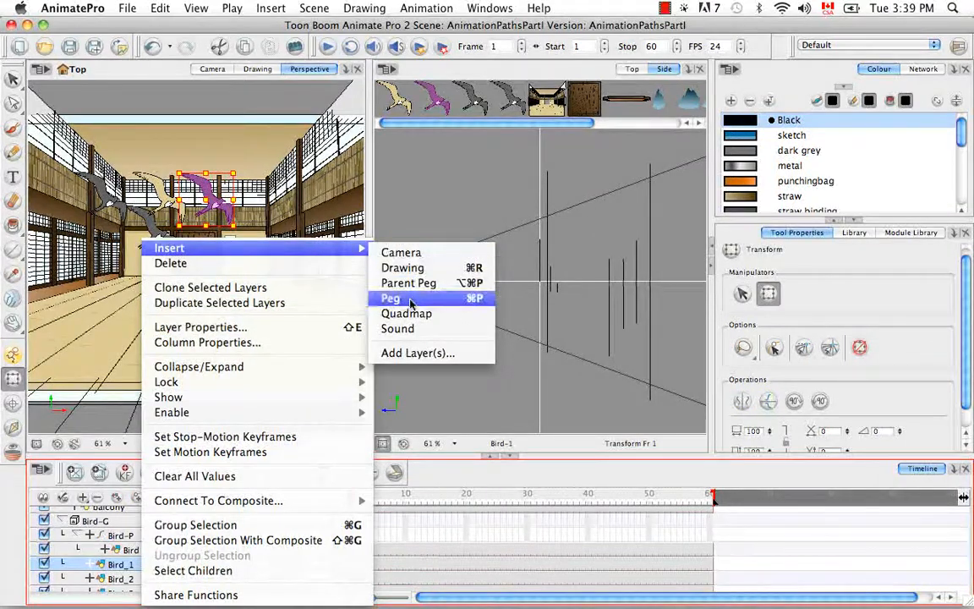
{"action": "left_click", "coordinate": [464, 300]}
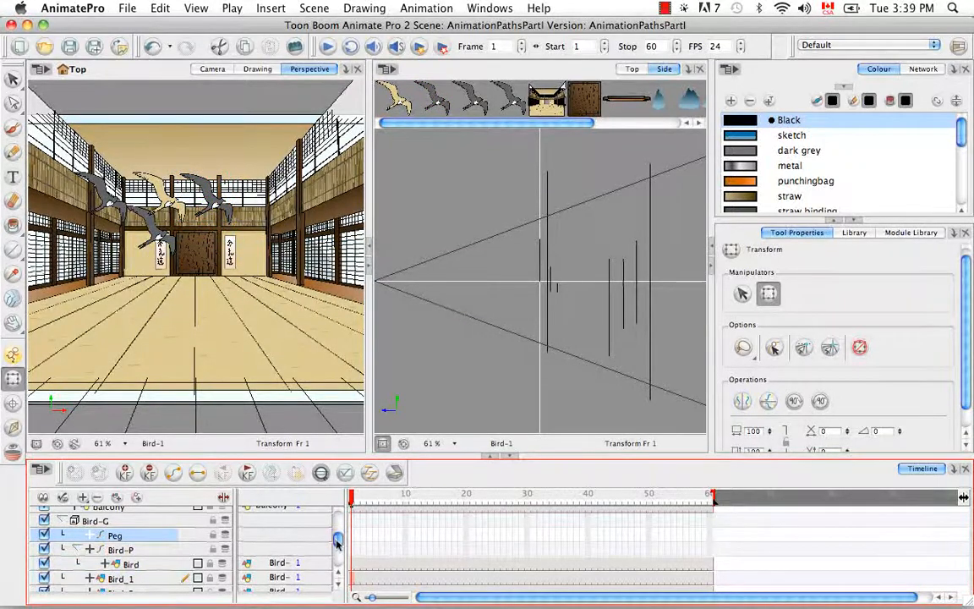
Insert another non-parent peg with the Bird_2 layer selected.
{"action": "left_click_drag", "start_coordinate": [337, 541], "coordinate": [337, 552]}
{"action": "left_click", "coordinate": [127, 559]}
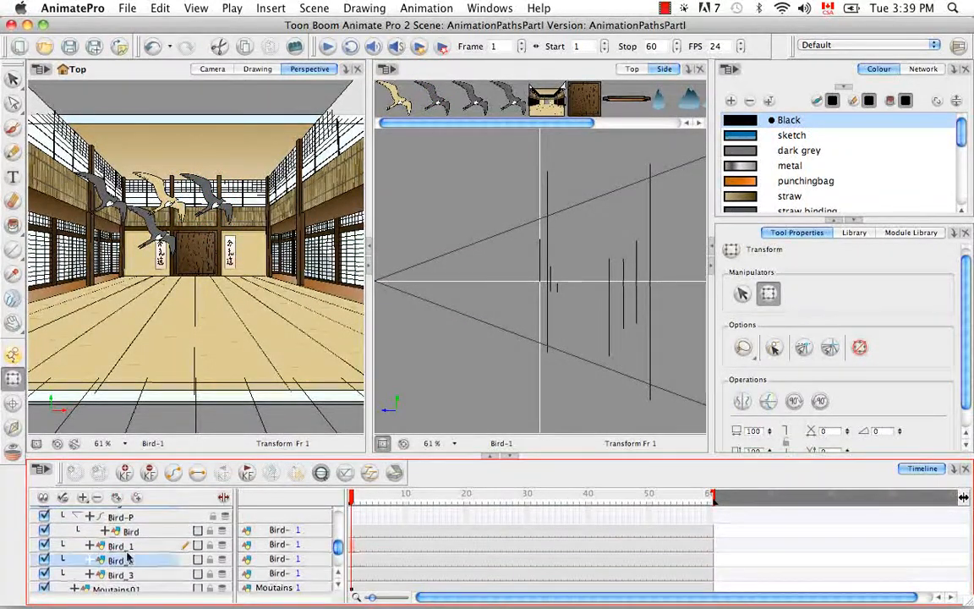
{"action": "left_click", "coordinate": [270, 8]}
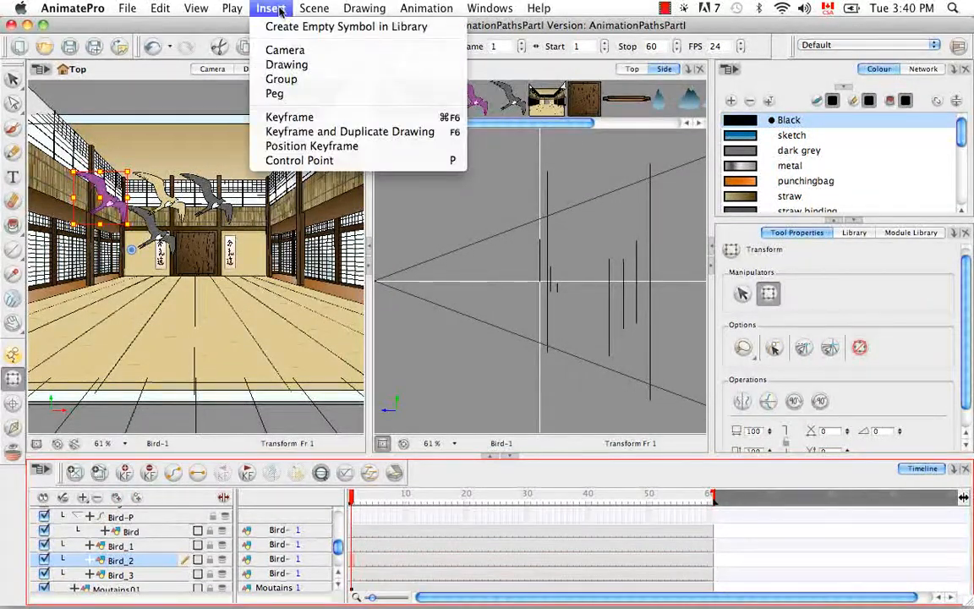
{"action": "left_click", "coordinate": [278, 94]}
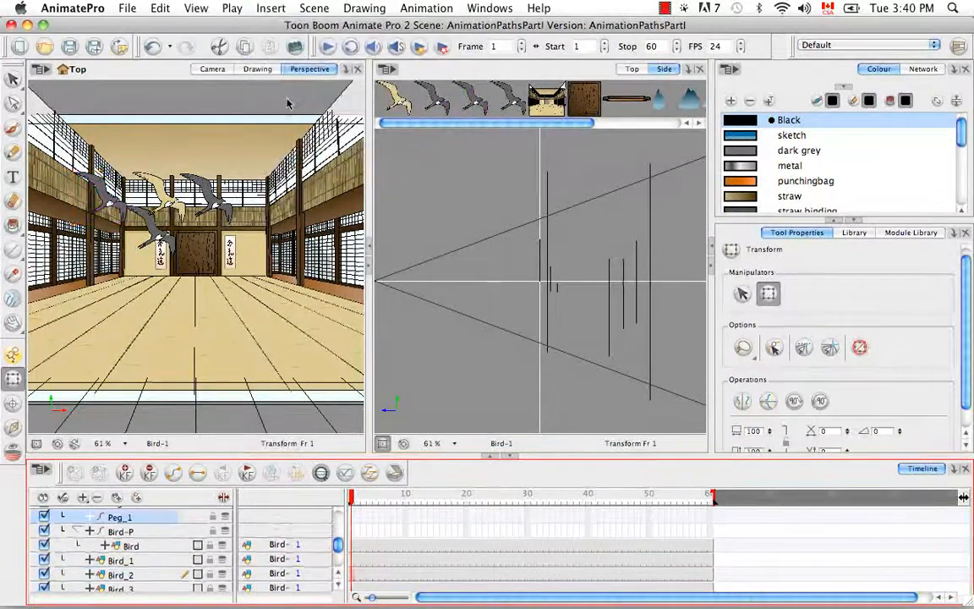
Delete the two unattached pegs, Peg and Peg_1, from the Bird-G group.
{"action": "scroll", "coordinate": [227, 526], "scroll_direction": "up", "scroll_amount": 2}
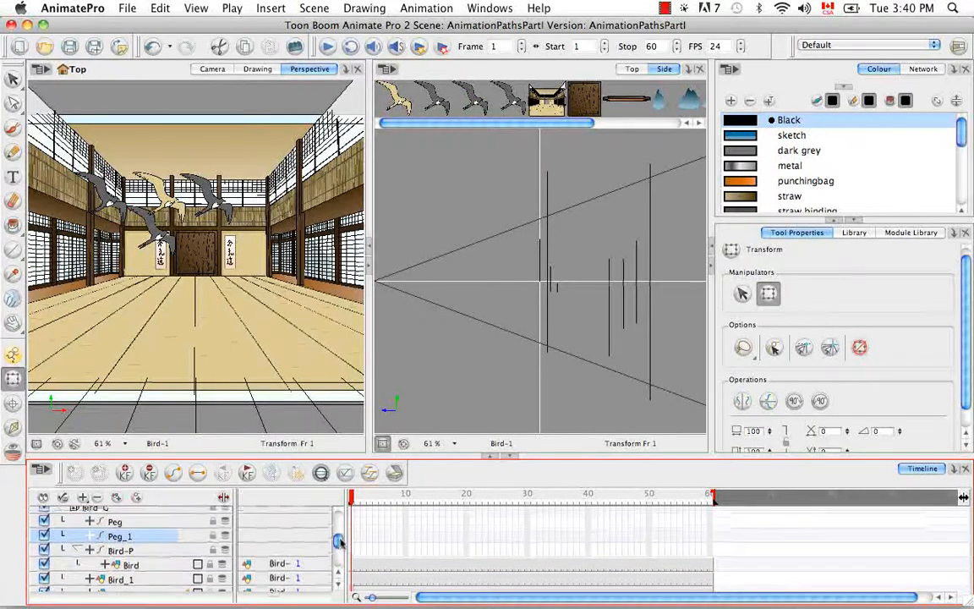
{"action": "left_click", "coordinate": [118, 526]}
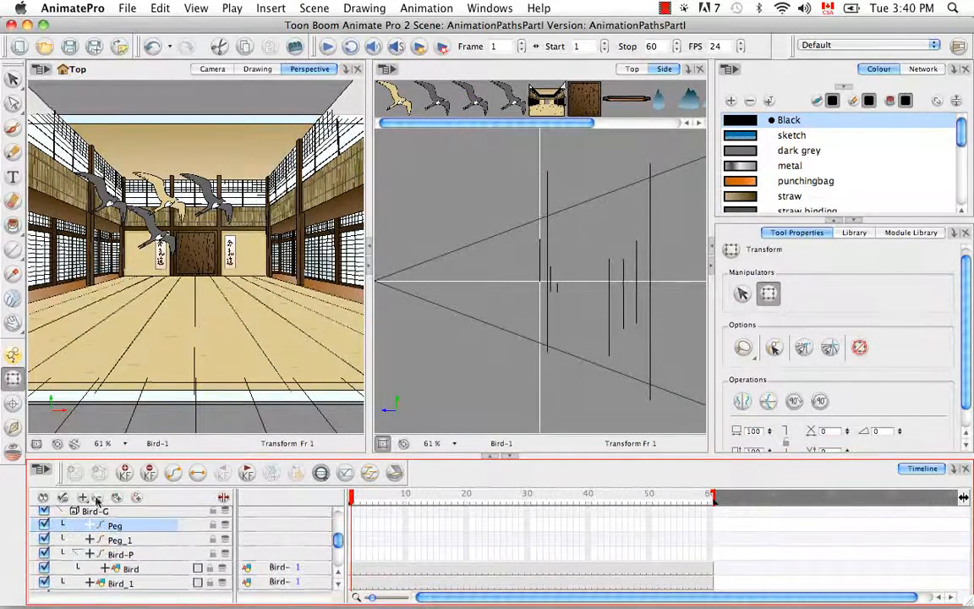
{"action": "left_click", "coordinate": [97, 498]}
{"action": "left_click", "coordinate": [98, 498]}
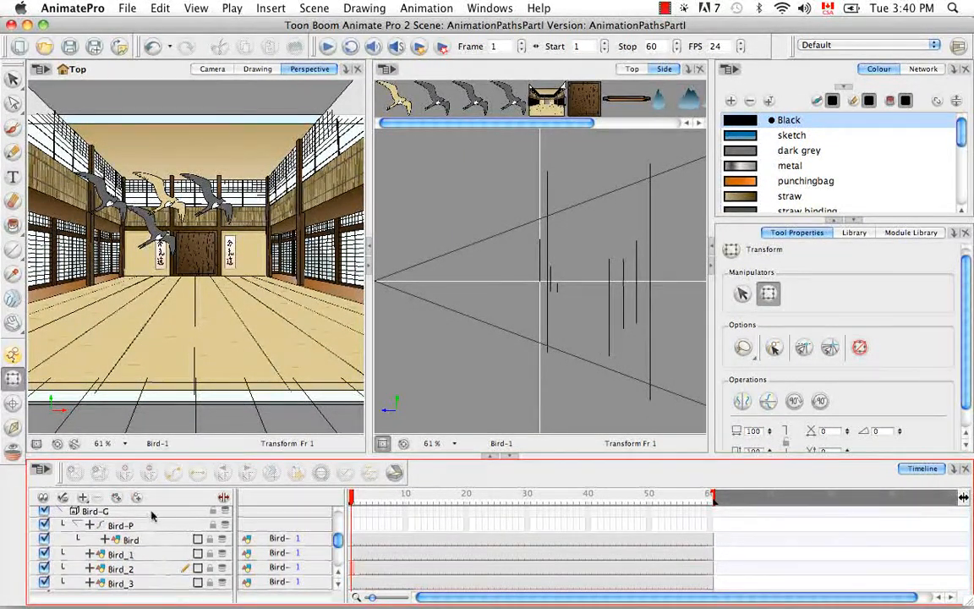
Parent the Bird_1, Bird_2 and Bird_3 layers together to the Bird-P peg.
{"action": "left_click", "coordinate": [120, 555]}
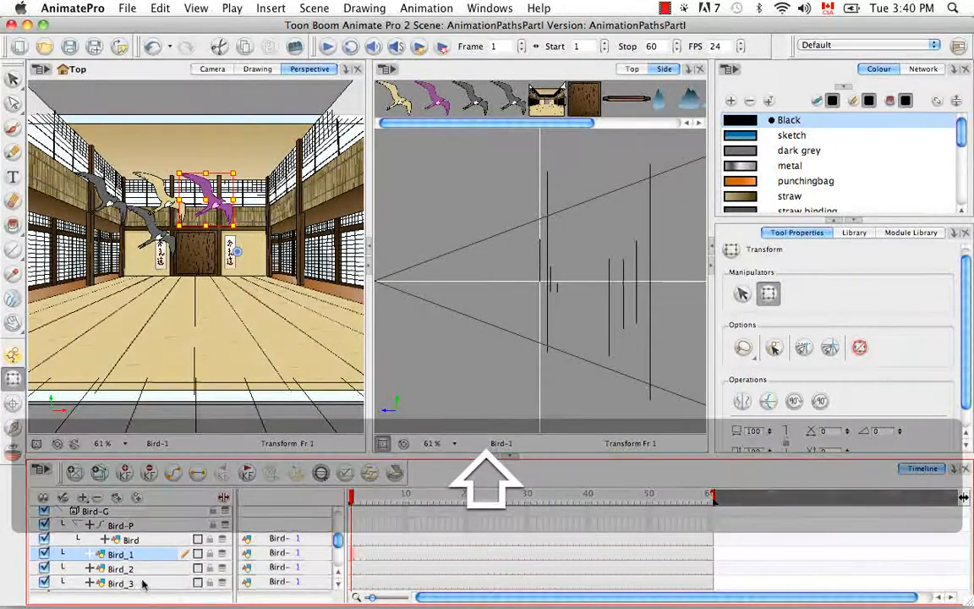
{"action": "left_click", "coordinate": [144, 584], "text": "shift"}
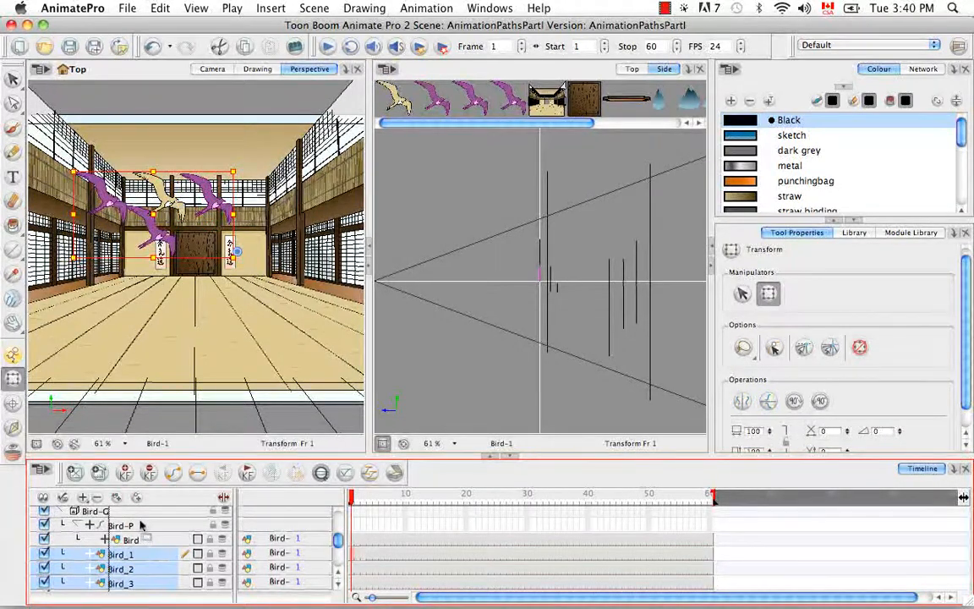
{"action": "left_click_drag", "start_coordinate": [142, 526], "coordinate": [144, 527]}
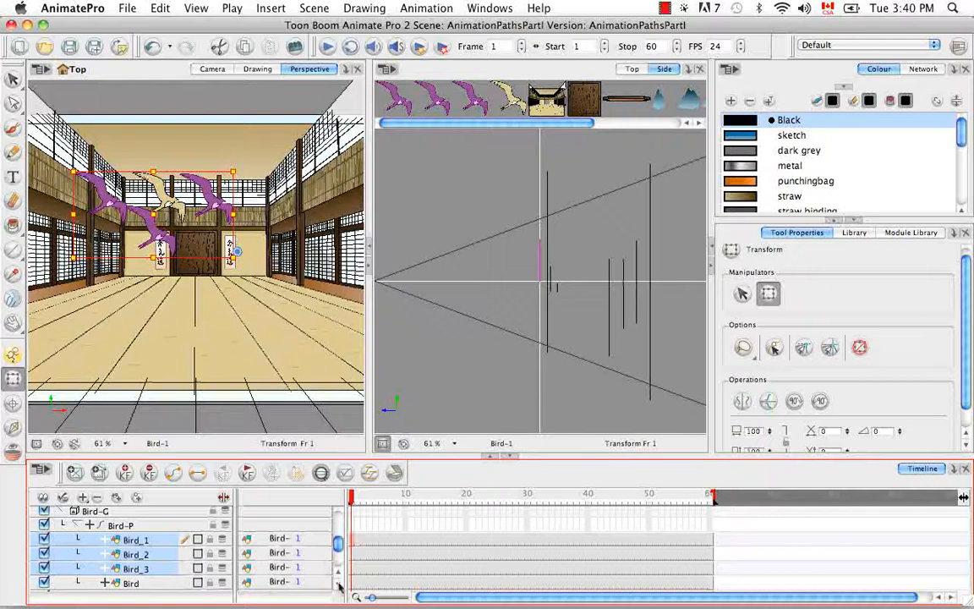
Reorder the Bird layer above Bird_1 within the Bird-P peg.
{"action": "left_click", "coordinate": [338, 586]}
{"action": "left_click", "coordinate": [147, 571]}
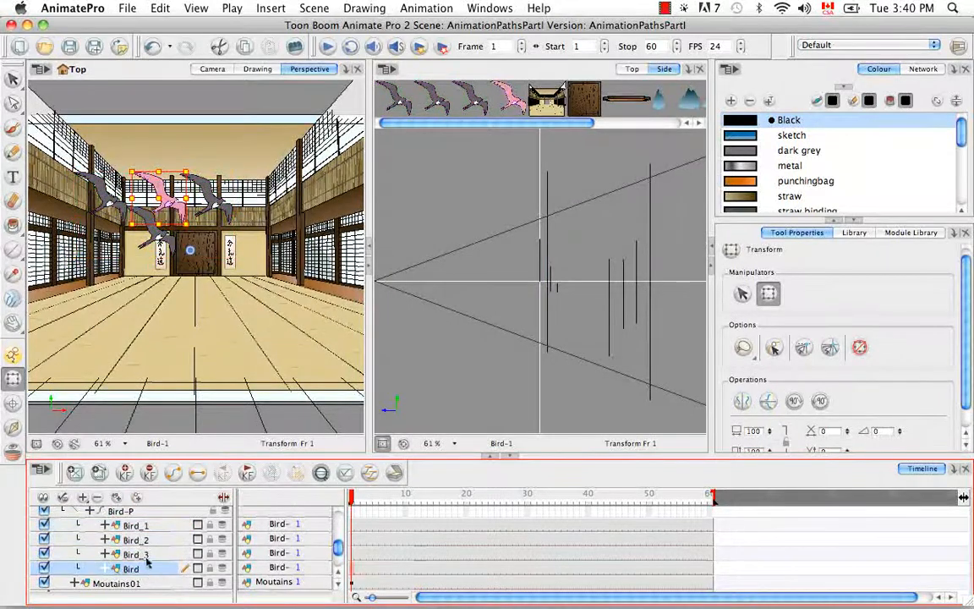
{"action": "left_click_drag", "start_coordinate": [147, 563], "coordinate": [150, 527]}
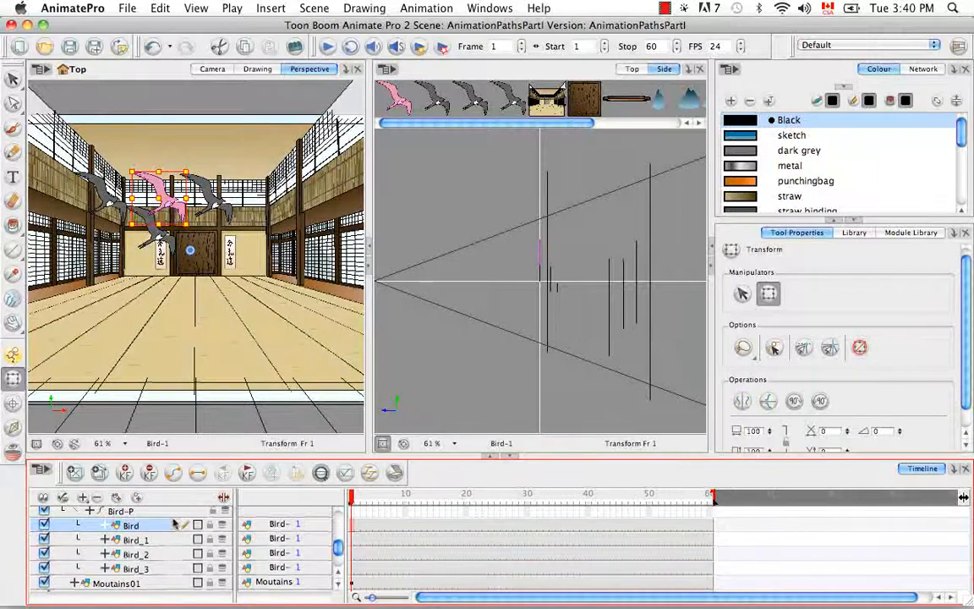
Rename the Bird-P peg as Birdy-P.
{"action": "left_click", "coordinate": [148, 512]}
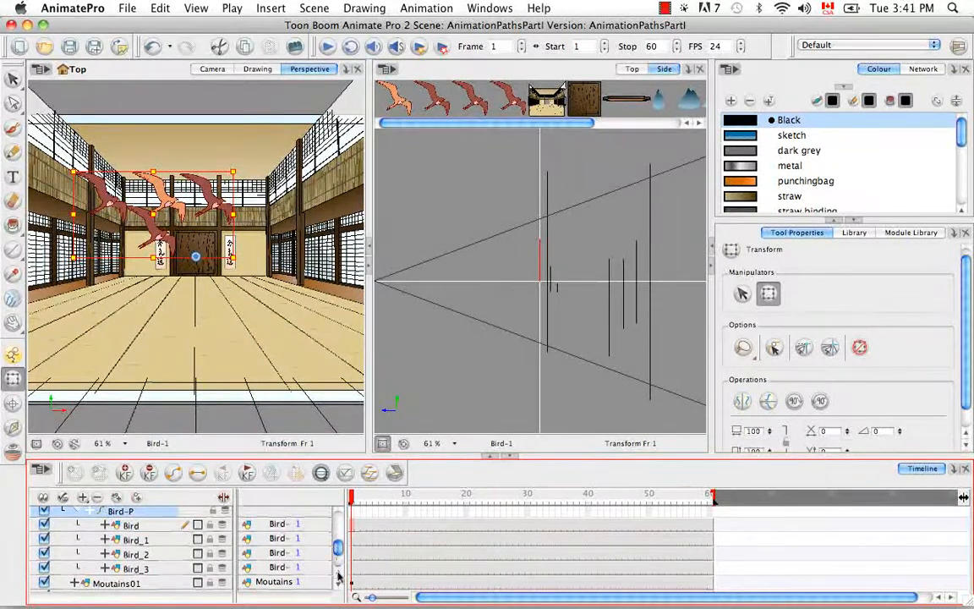
{"action": "scroll", "coordinate": [338, 548], "scroll_direction": "up", "scroll_amount": 1}
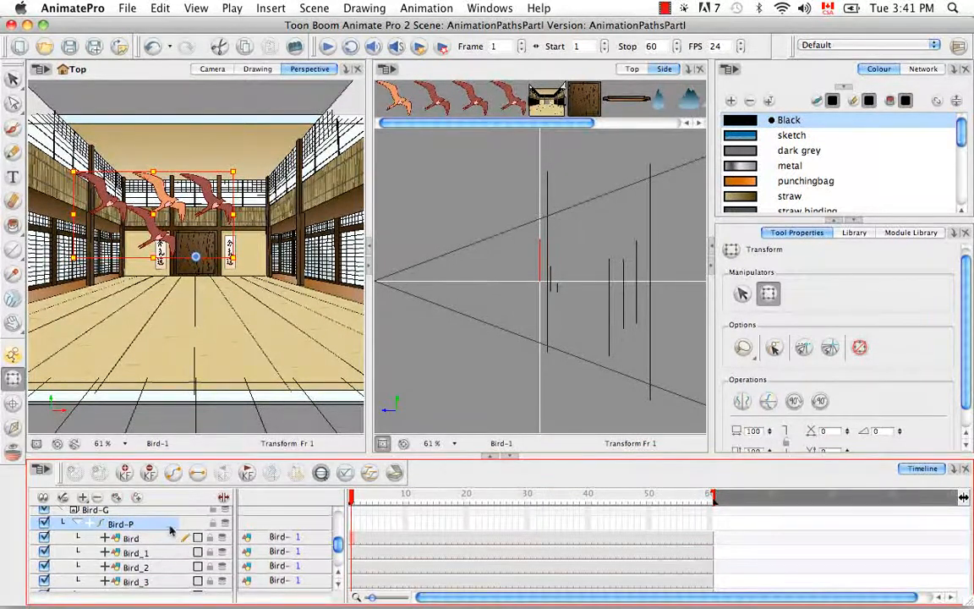
{"action": "double_click", "coordinate": [123, 525]}
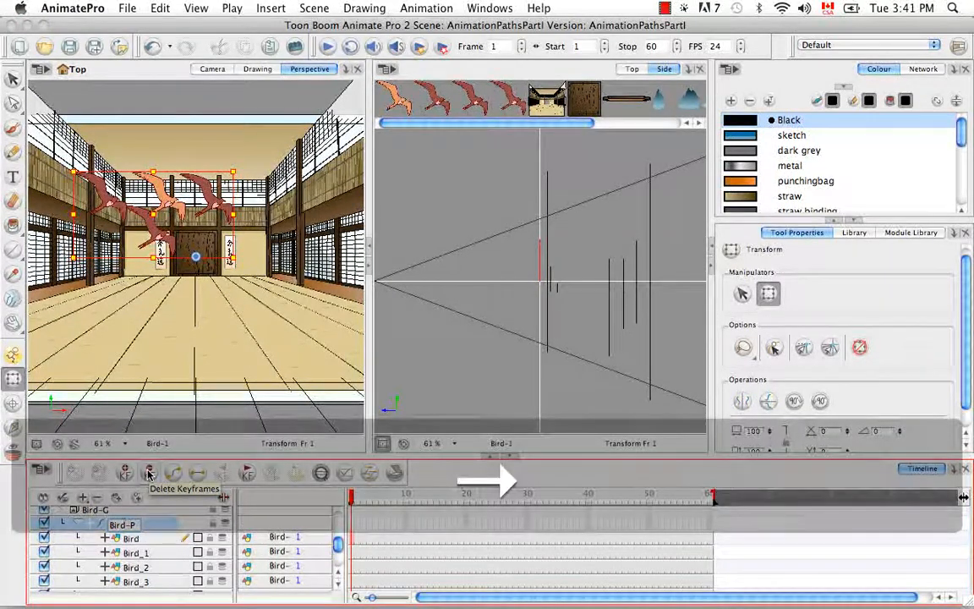
{"action": "type", "text": "y"}
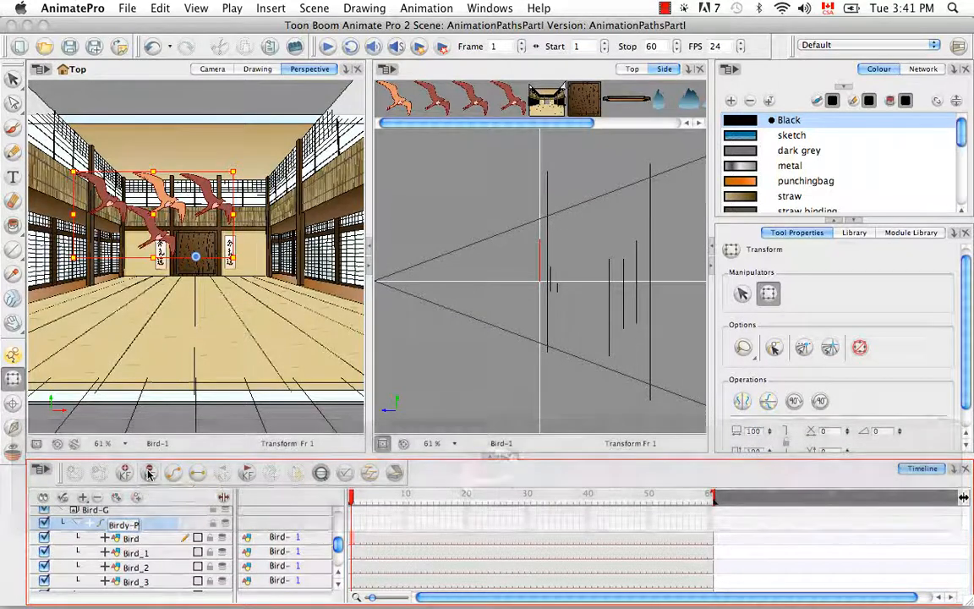
{"action": "key", "text": "Return"}
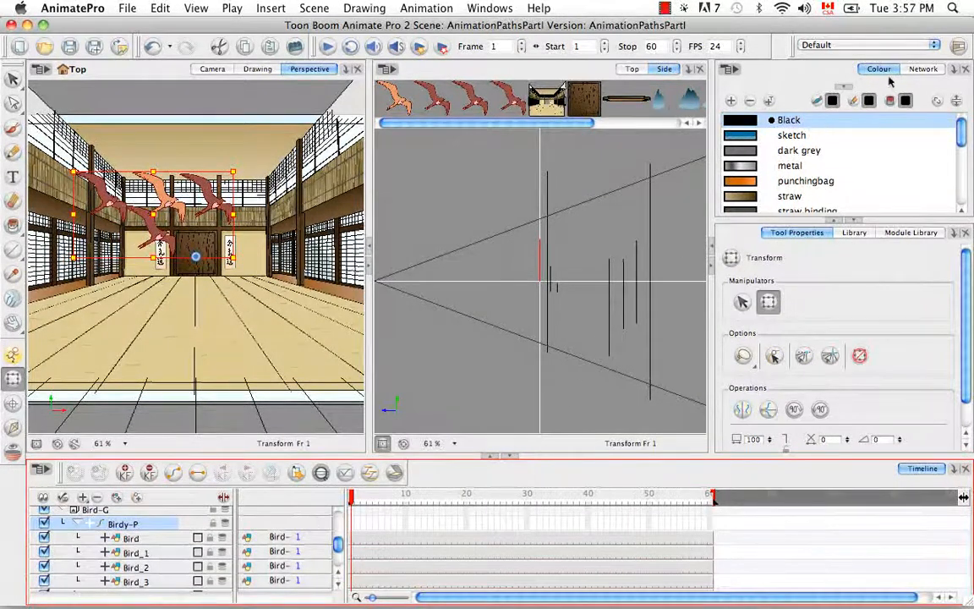
Show the Network view enlarged and enter the Bird-G group to display its modules.
{"action": "left_click", "coordinate": [924, 69]}
{"action": "left_click", "coordinate": [809, 119]}
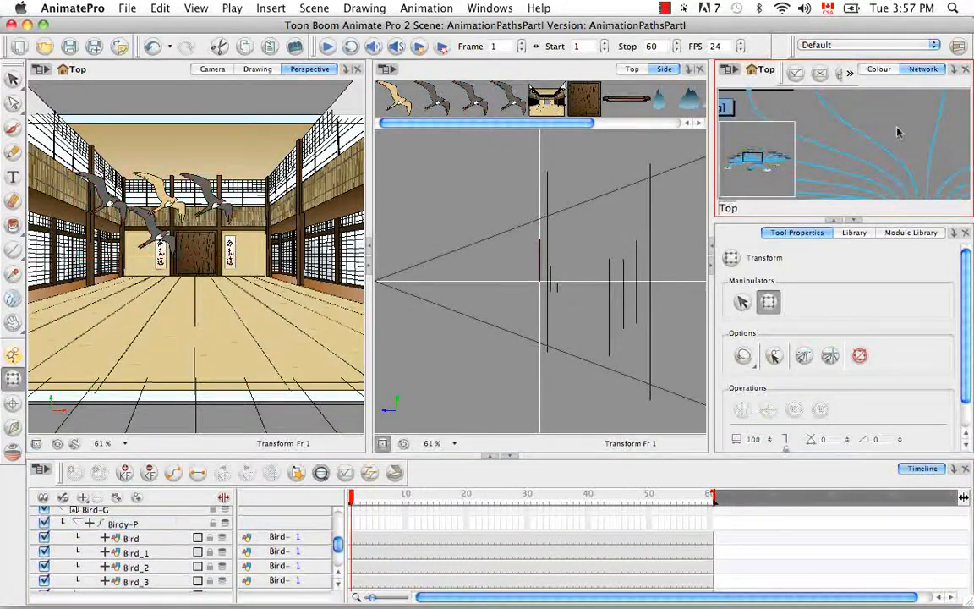
{"action": "left_click", "coordinate": [855, 220]}
{"action": "key", "text": "space"}
{"action": "left_click_drag", "start_coordinate": [953, 194], "coordinate": [842, 268]}
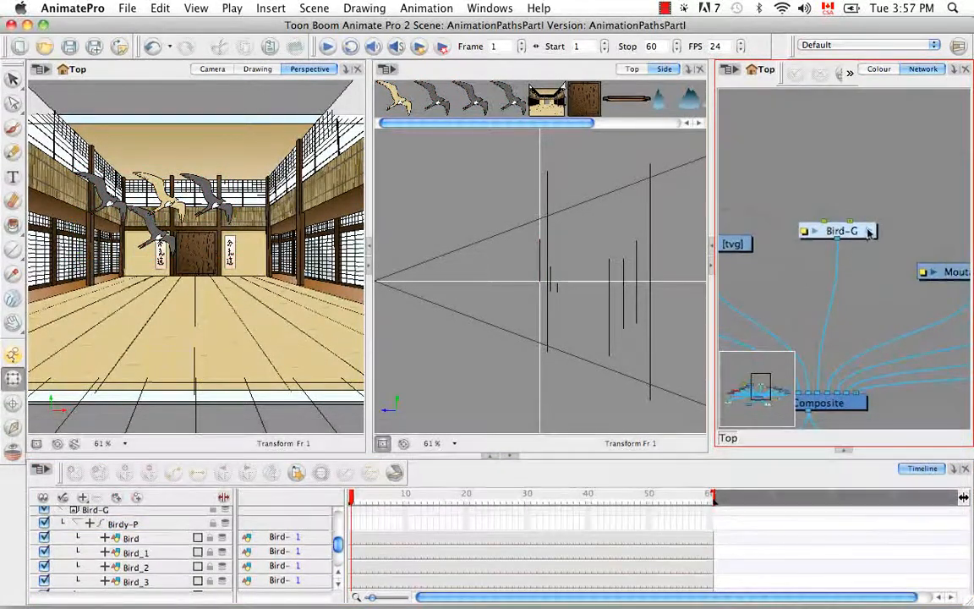
{"action": "left_click", "coordinate": [868, 233]}
{"action": "key", "text": "space"}
{"action": "left_click_drag", "start_coordinate": [868, 233], "coordinate": [746, 251]}
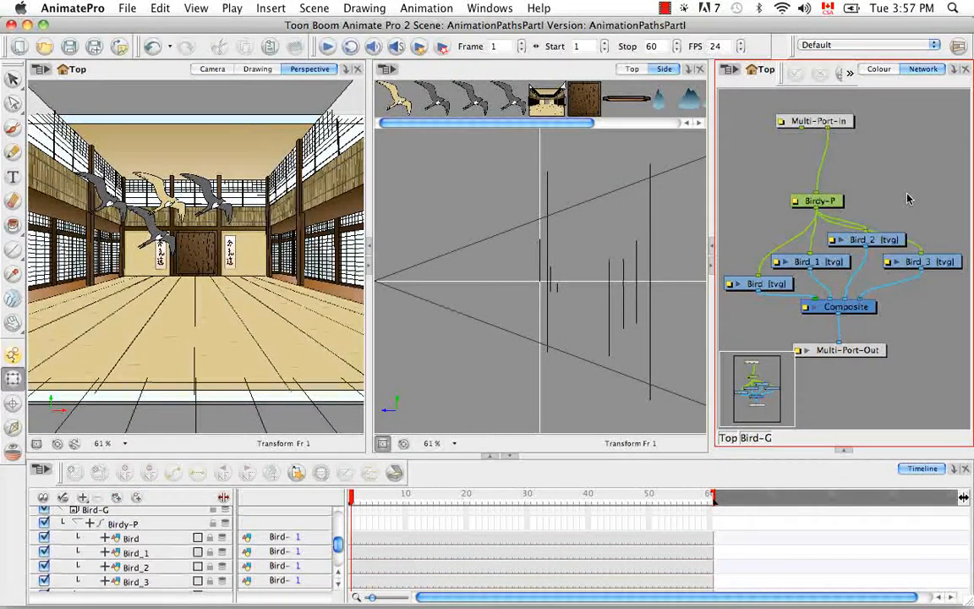
Create a peg in the Bird-G network and insert it on the connection between Multi-Port-In and Birdy-P.
{"action": "key", "text": "super+p"}
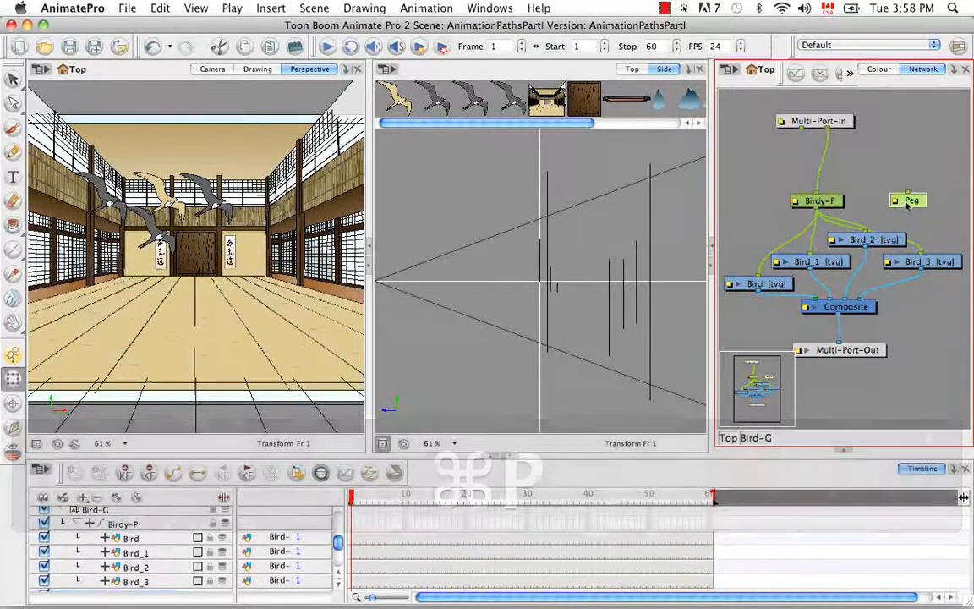
{"action": "left_click_drag", "start_coordinate": [914, 201], "coordinate": [829, 169]}
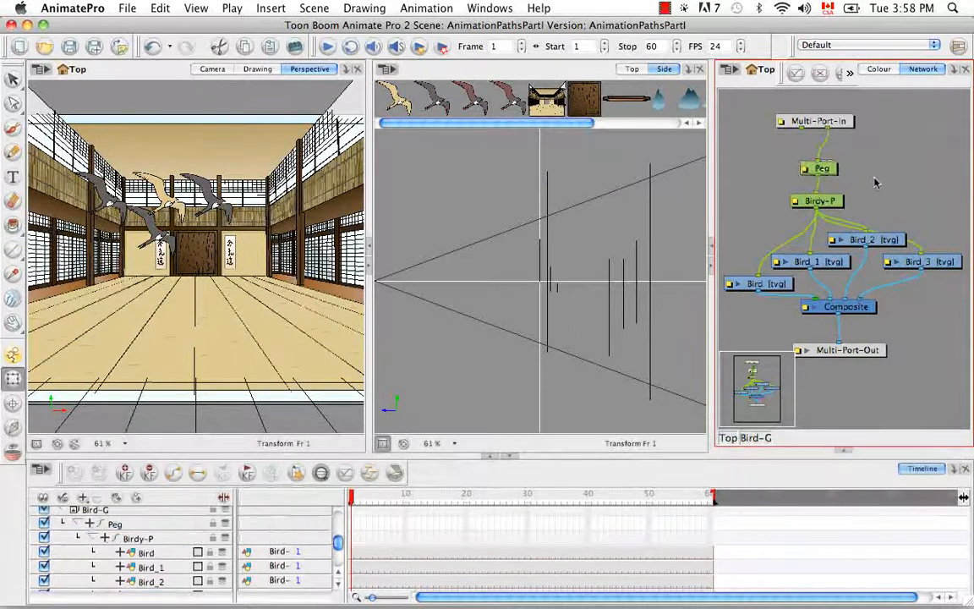
{"action": "left_click", "coordinate": [876, 183]}
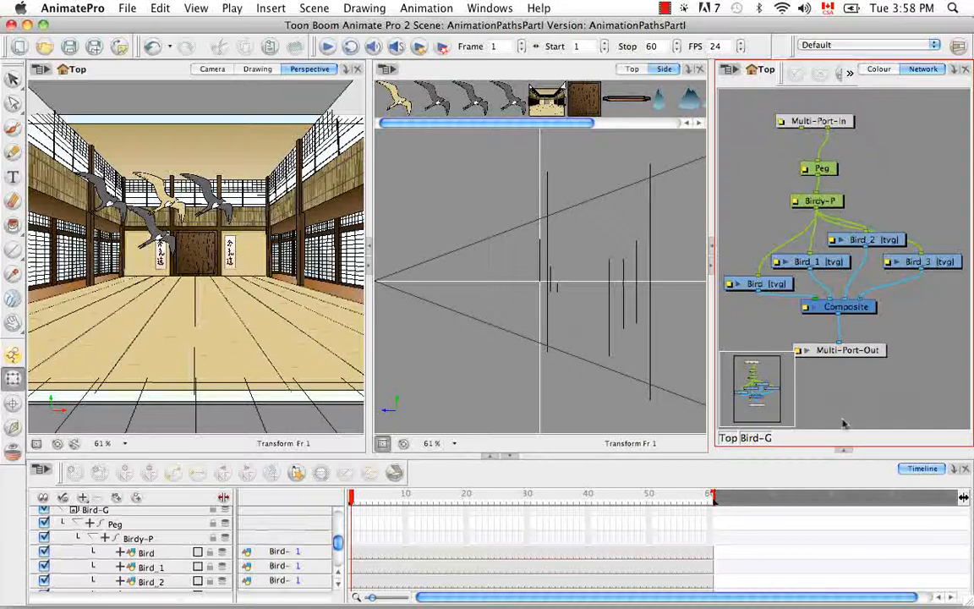
Bring back the Module Library below the network and add another Peg module from its Move category near Bird_3.
{"action": "left_click", "coordinate": [847, 452]}
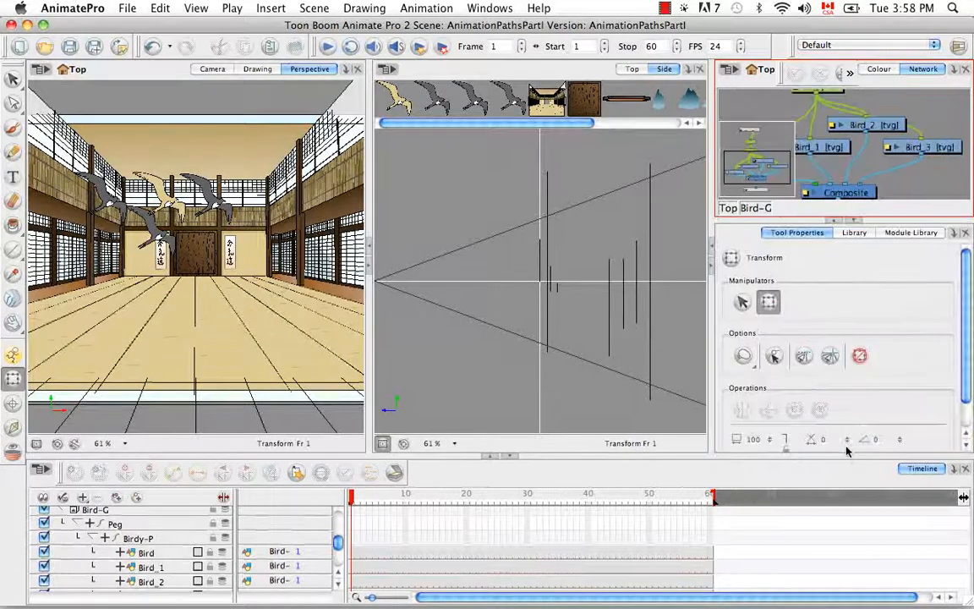
{"action": "left_click", "coordinate": [896, 233]}
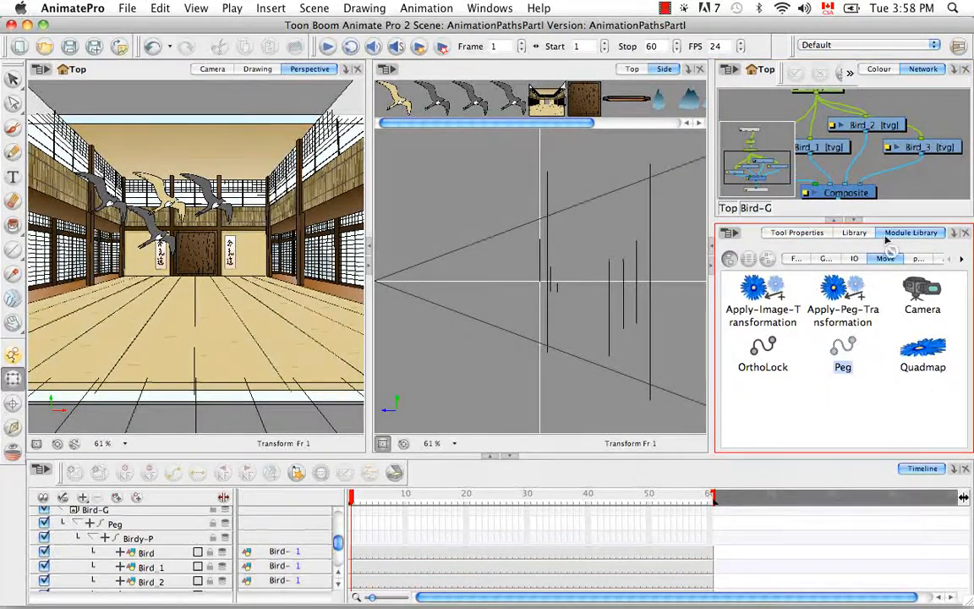
{"action": "left_click_drag", "start_coordinate": [888, 243], "coordinate": [839, 106]}
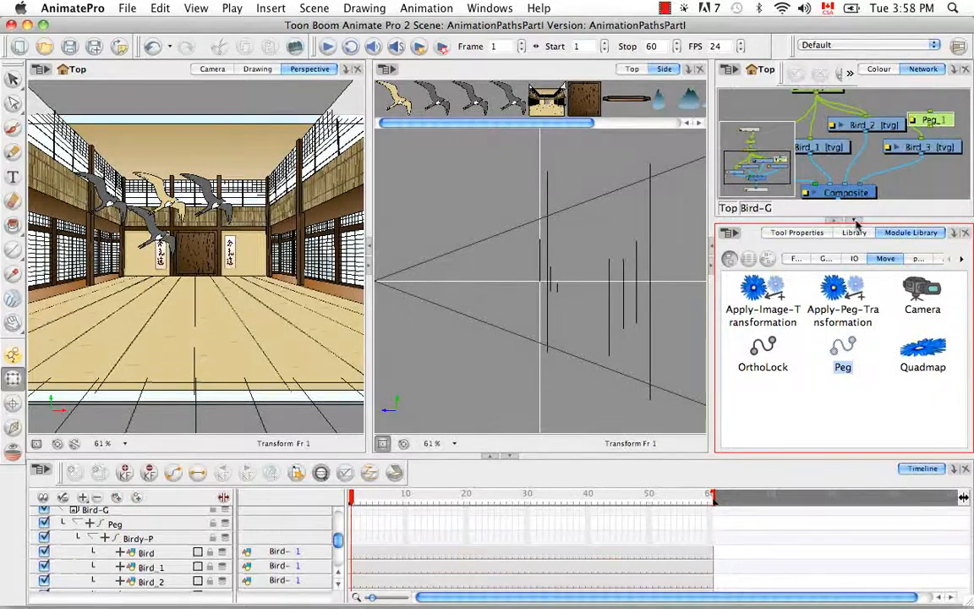
Enlarge the Network view and insert Peg_1 on the connection between Multi-Port-In and Peg.
{"action": "left_click", "coordinate": [855, 221]}
{"action": "key", "text": "space"}
{"action": "left_click_drag", "start_coordinate": [883, 203], "coordinate": [872, 252]}
{"action": "left_click_drag", "start_coordinate": [928, 284], "coordinate": [901, 208]}
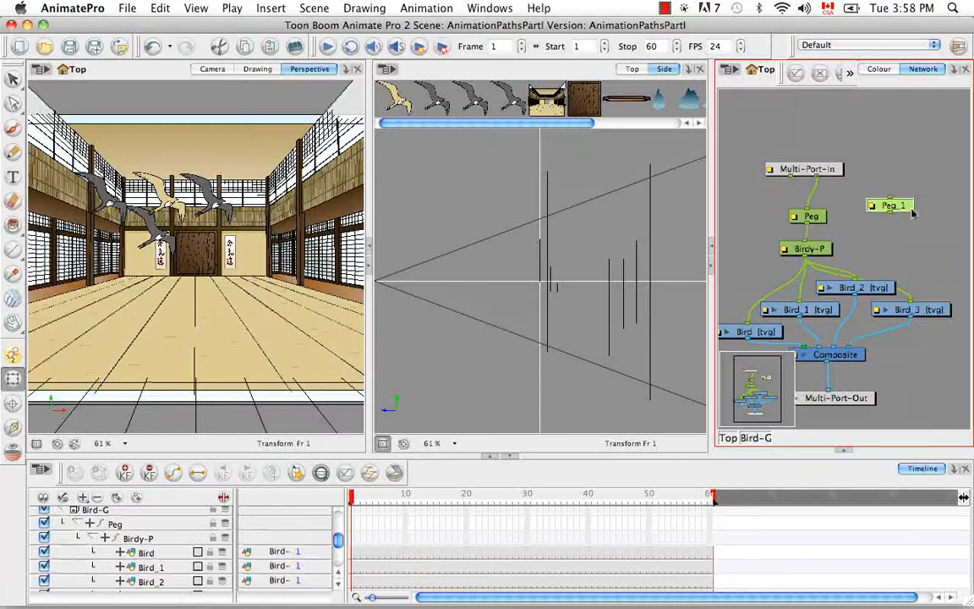
{"action": "left_click_drag", "start_coordinate": [913, 213], "coordinate": [831, 139]}
{"action": "left_click", "coordinate": [823, 192]}
{"action": "left_click_drag", "start_coordinate": [823, 194], "coordinate": [822, 178]}
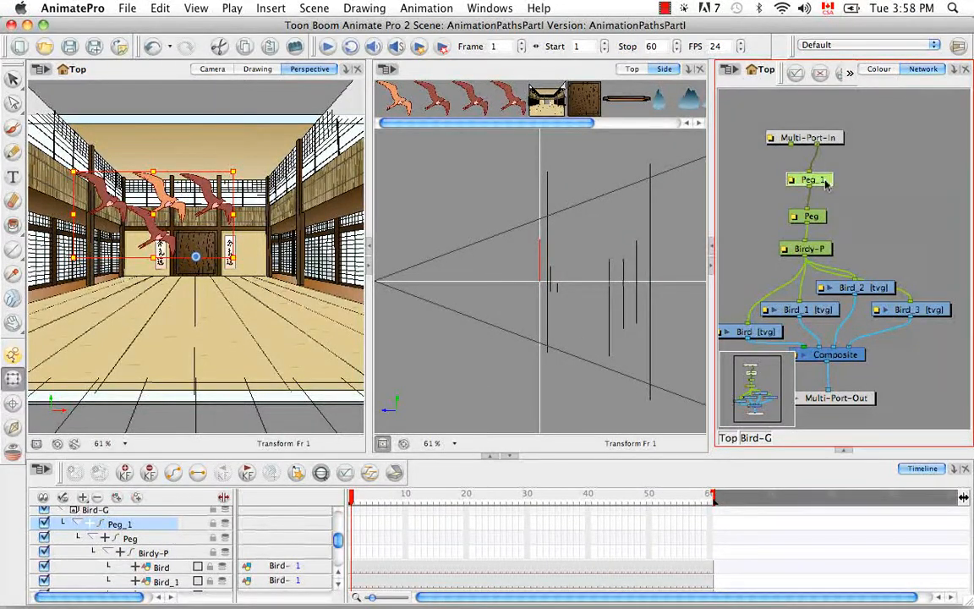
Pull Peg_1 and Peg out of the Bird-G connection and delete both pegs from the timeline.
{"action": "left_click_drag", "start_coordinate": [826, 180], "coordinate": [886, 182]}
{"action": "left_click_drag", "start_coordinate": [820, 218], "coordinate": [867, 218]}
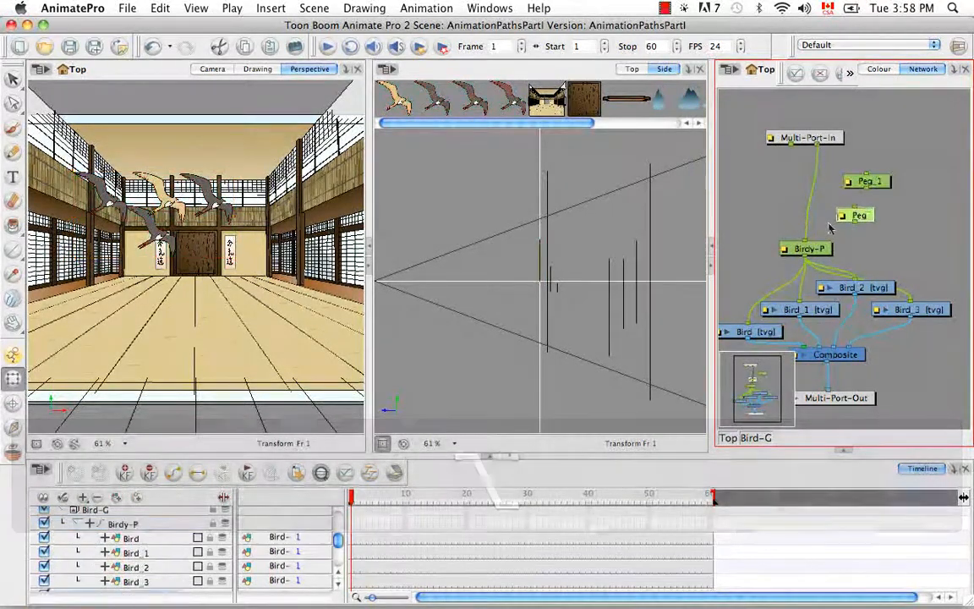
{"action": "scroll", "coordinate": [204, 572], "scroll_direction": "down", "scroll_amount": 3}
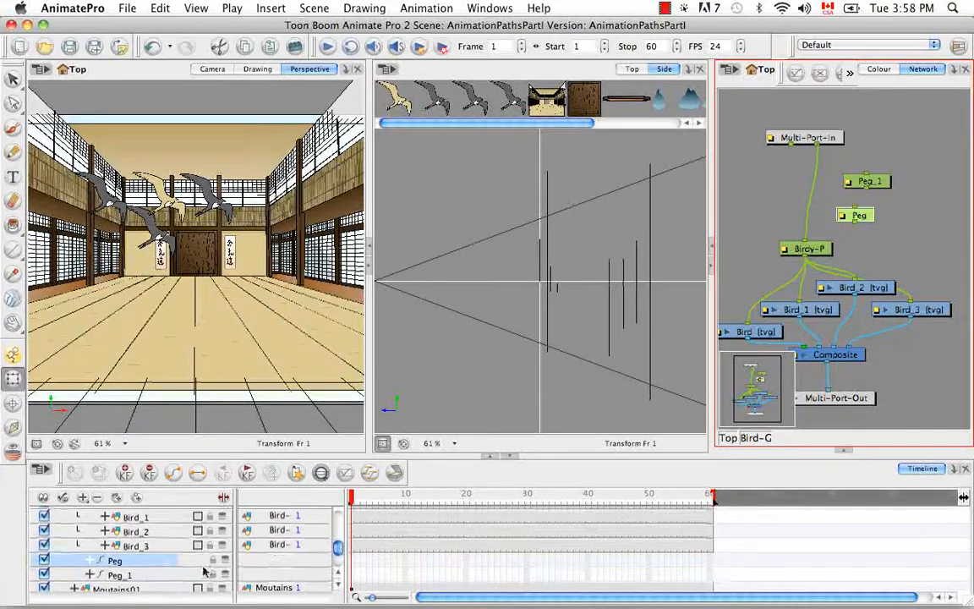
{"action": "left_click", "coordinate": [98, 497]}
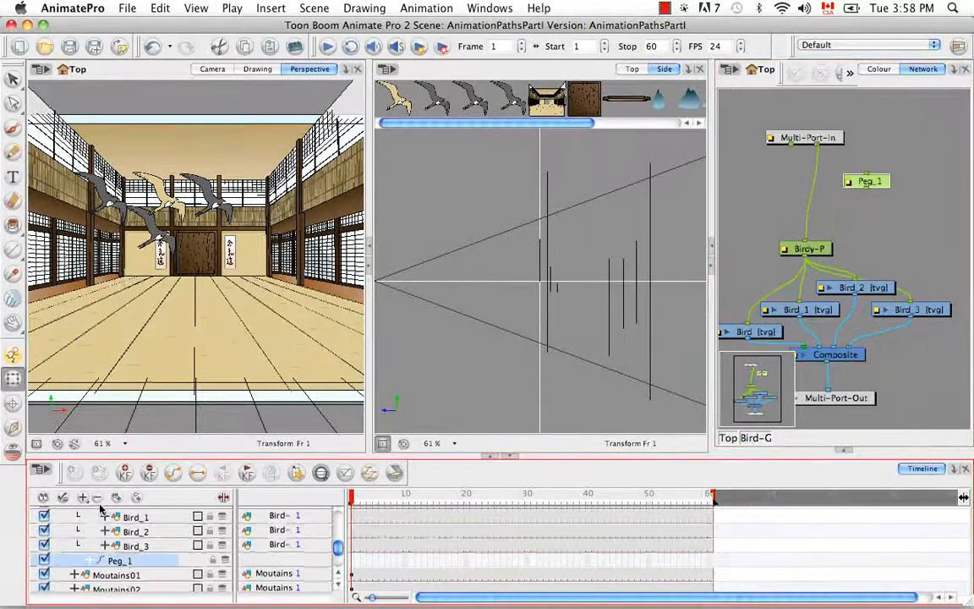
{"action": "left_click", "coordinate": [97, 497]}
{"action": "scroll", "coordinate": [339, 577], "scroll_direction": "up", "scroll_amount": 3}
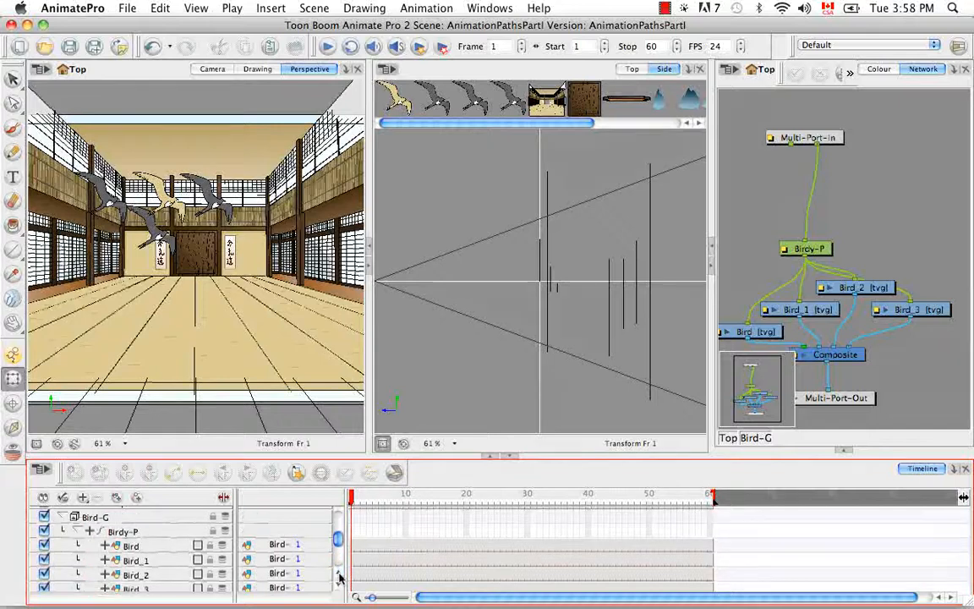
Show the Transform tool's properties below the network and turn on Peg Selection Mode.
{"action": "left_click", "coordinate": [845, 453]}
{"action": "left_click", "coordinate": [770, 234]}
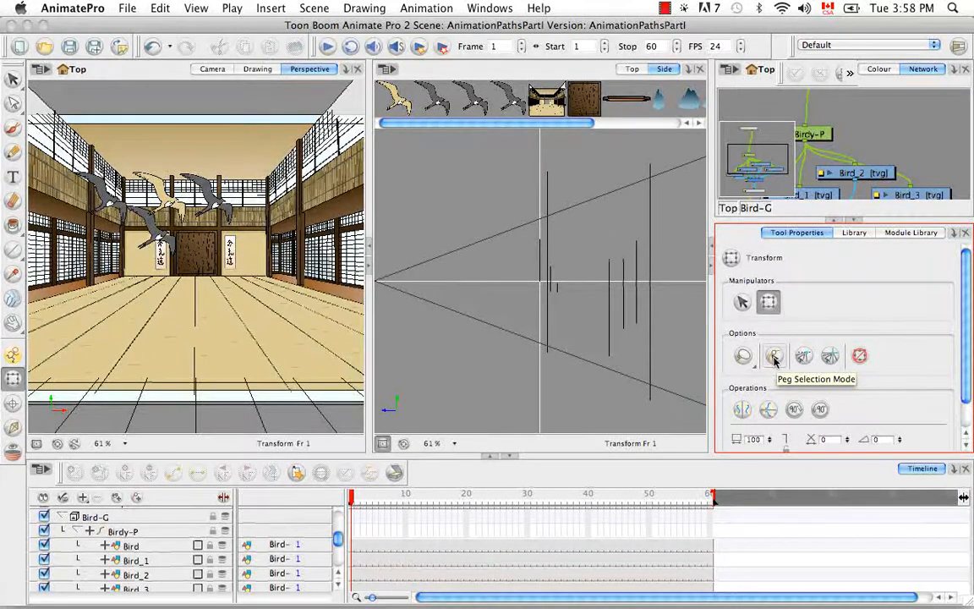
{"action": "left_click", "coordinate": [775, 356]}
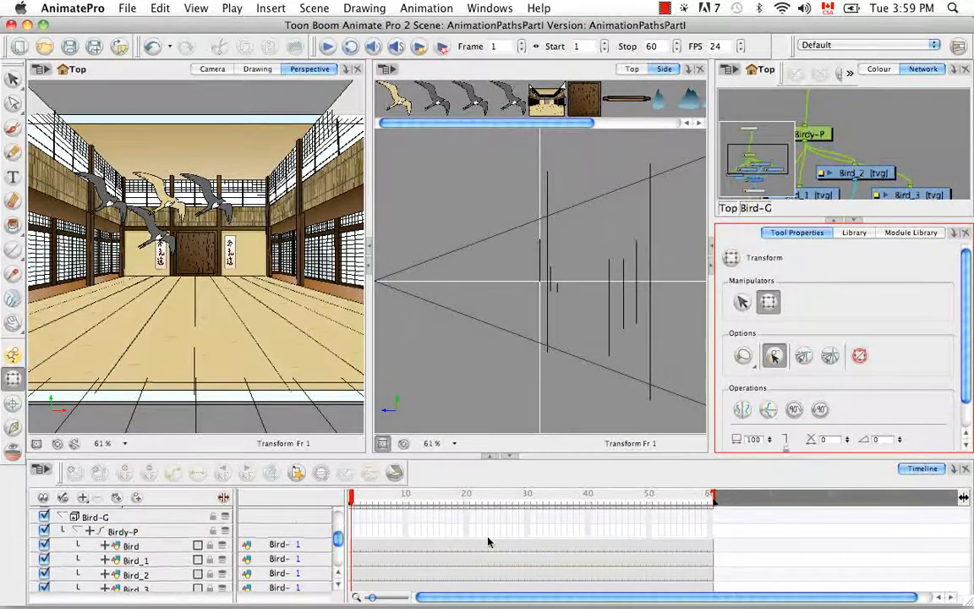
Hide the Dojo, door-P, door and balcony layers so that only the birds and mountain background remain displayed.
{"action": "mouse_move", "coordinate": [338, 538]}
{"action": "left_mouse_down"}
{"action": "mouse_move", "coordinate": [338, 561]}
{"action": "mouse_move", "coordinate": [341, 532]}
{"action": "mouse_move", "coordinate": [339, 543]}
{"action": "left_mouse_up"}
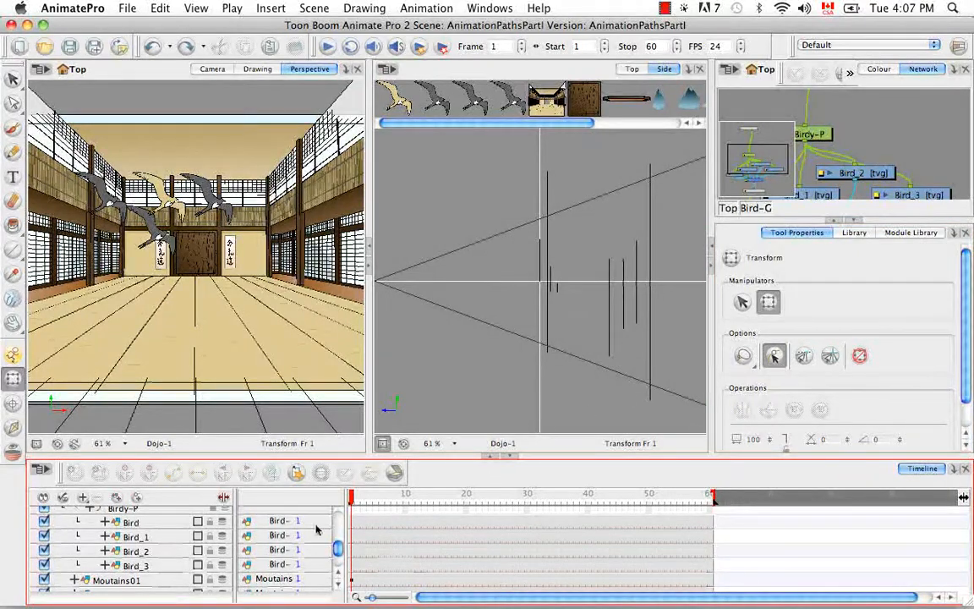
{"action": "left_click_drag", "start_coordinate": [342, 550], "coordinate": [342, 507]}
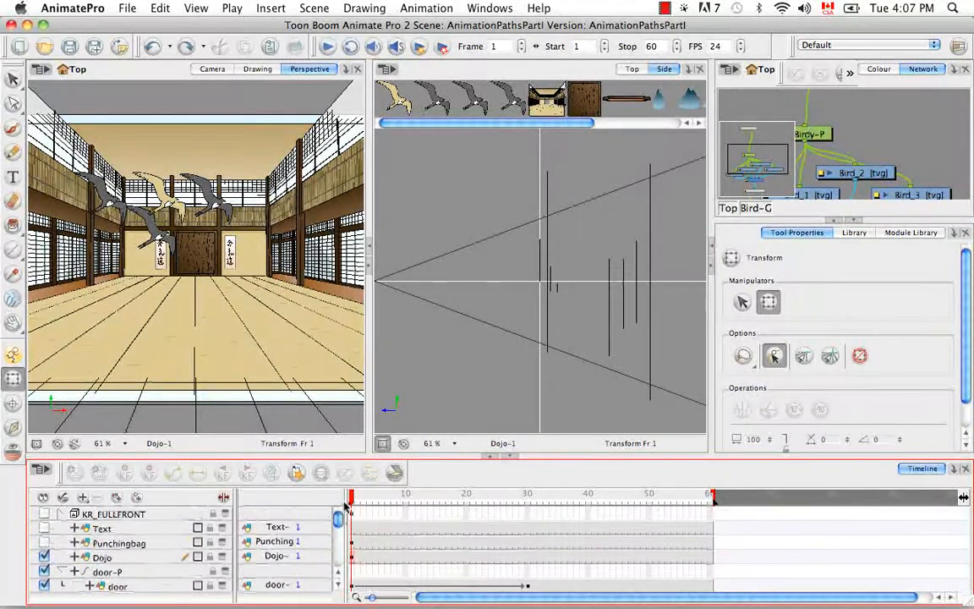
{"action": "left_click", "coordinate": [44, 556]}
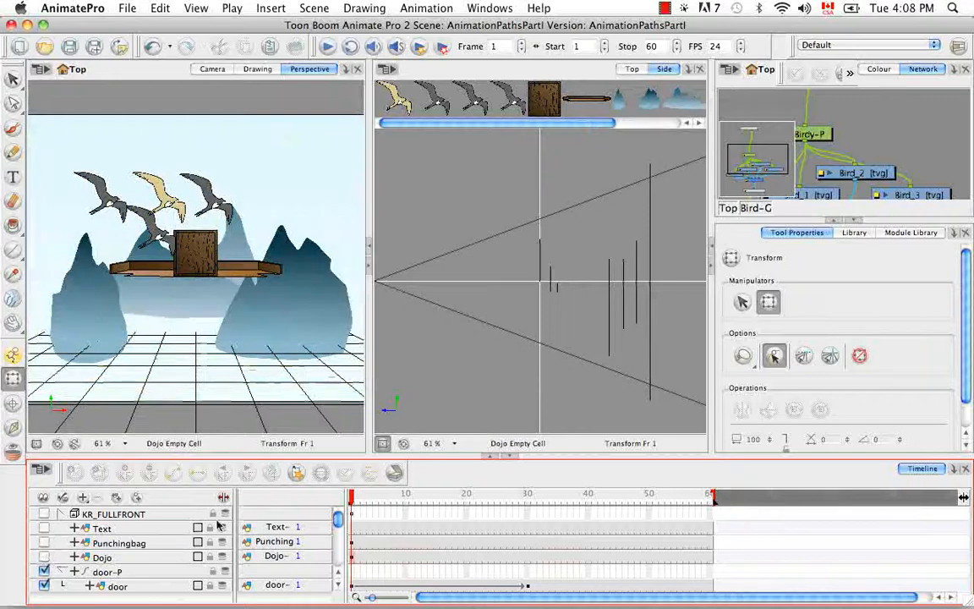
{"action": "left_click", "coordinate": [44, 585]}
{"action": "scroll", "coordinate": [340, 523], "scroll_direction": "down", "scroll_amount": 4}
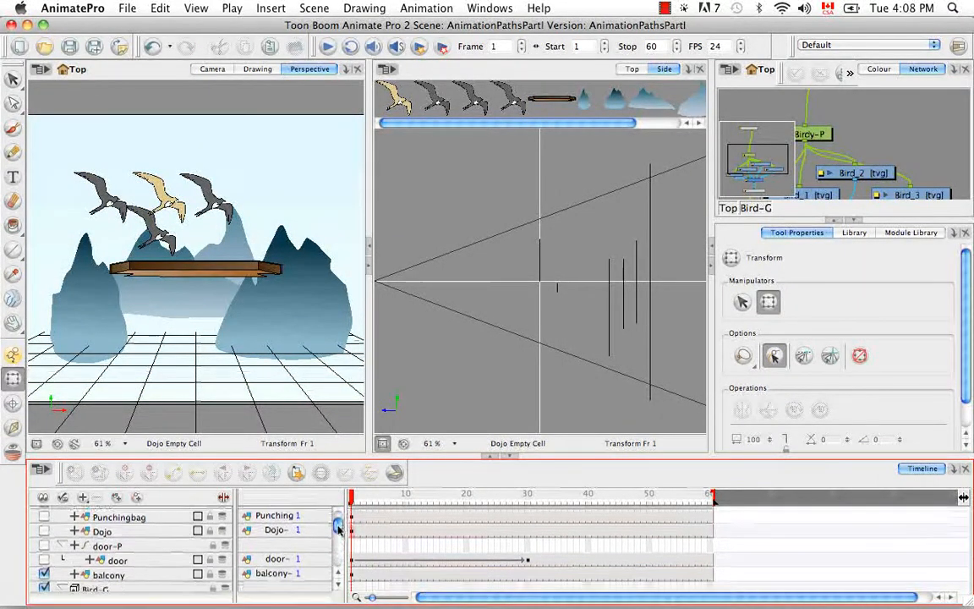
{"action": "left_click", "coordinate": [44, 559]}
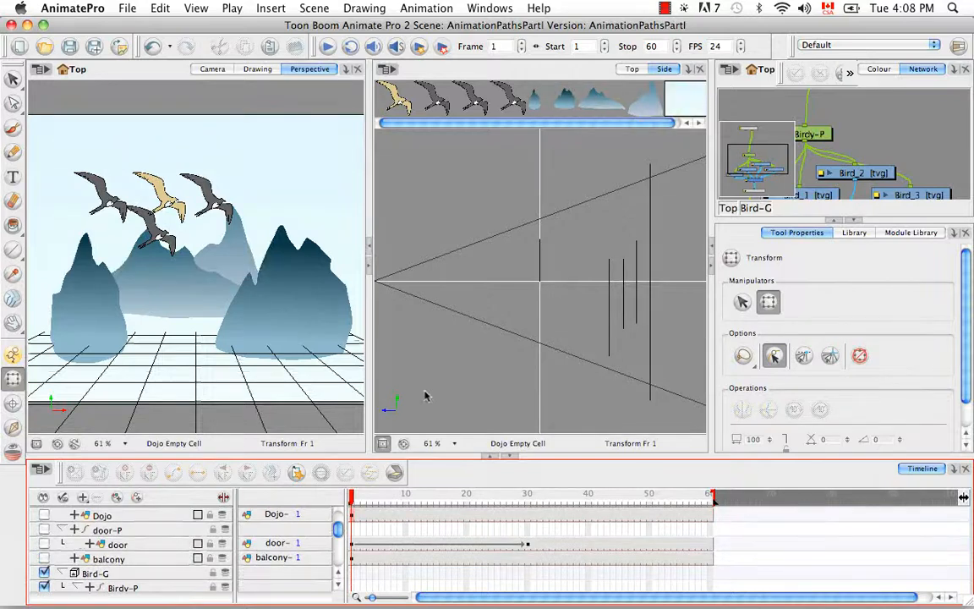
{"action": "left_click_drag", "start_coordinate": [338, 532], "coordinate": [338, 547]}
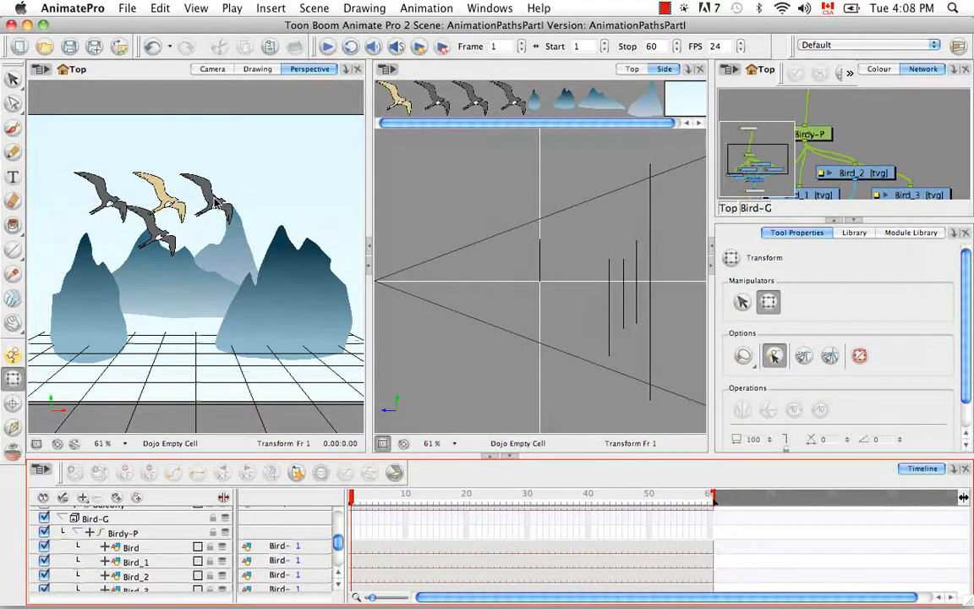
Compare what gets selected from a bird drawing with Peg Selection Mode on and off, and clear the selection.
{"action": "left_click", "coordinate": [188, 177]}
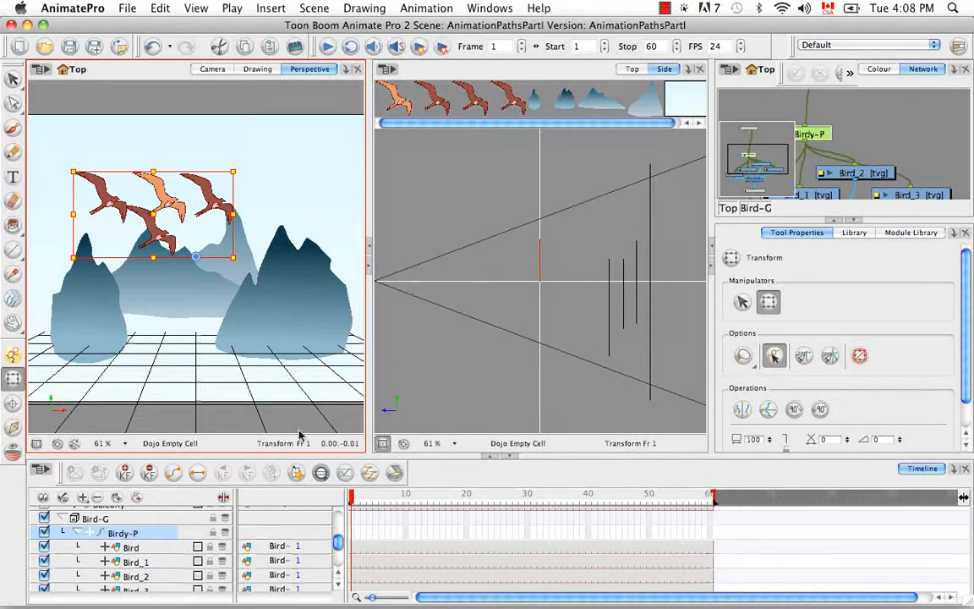
{"action": "left_click", "coordinate": [272, 387]}
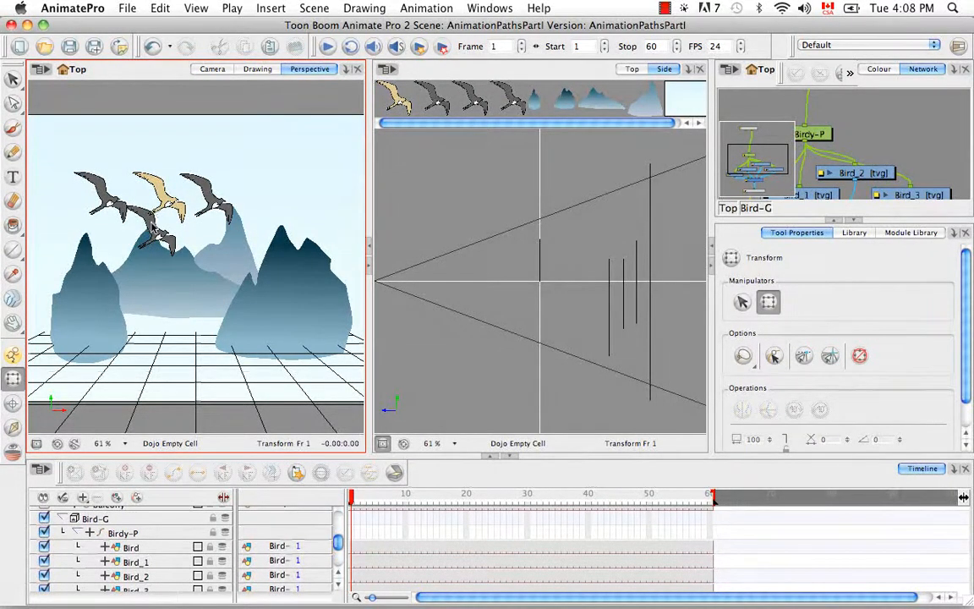
{"action": "left_click", "coordinate": [154, 226]}
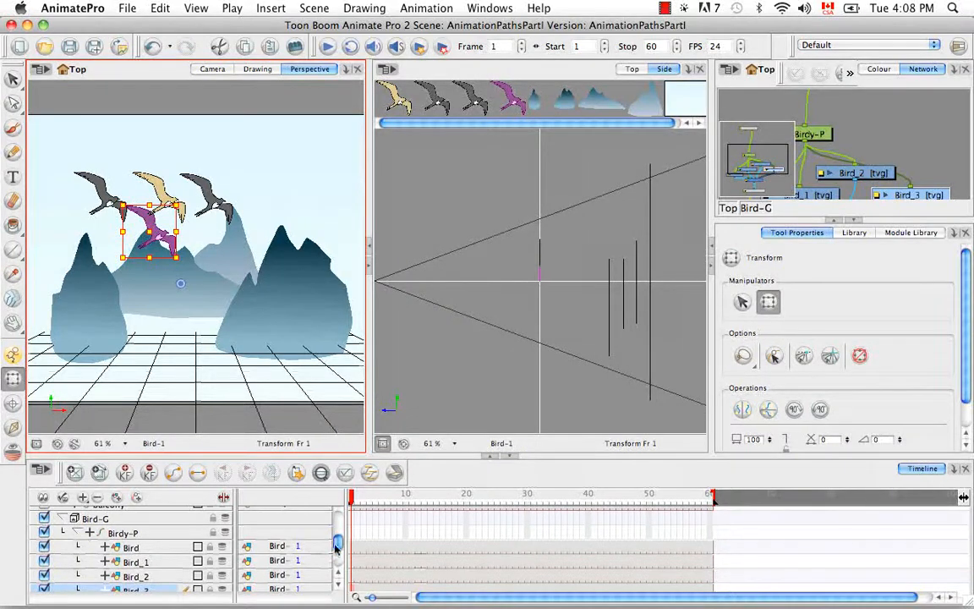
{"action": "scroll", "coordinate": [150, 547], "scroll_direction": "down", "scroll_amount": 2}
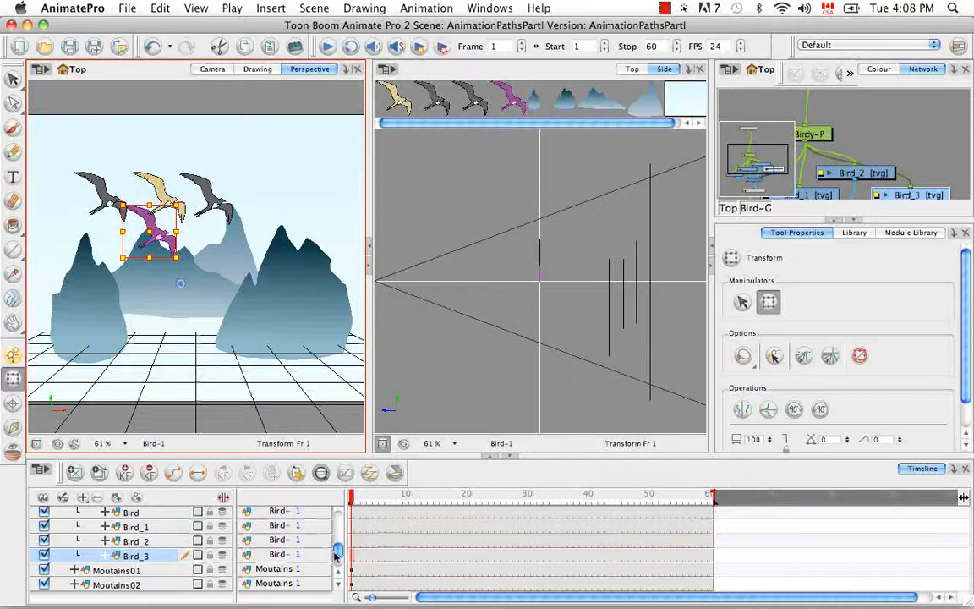
{"action": "left_click_drag", "start_coordinate": [338, 550], "coordinate": [339, 543]}
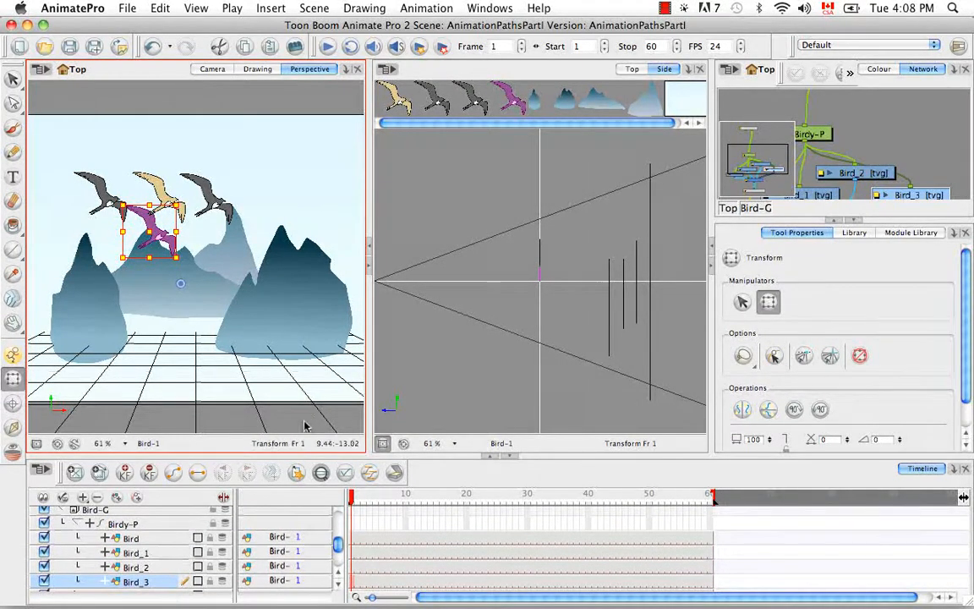
{"action": "left_click", "coordinate": [277, 382]}
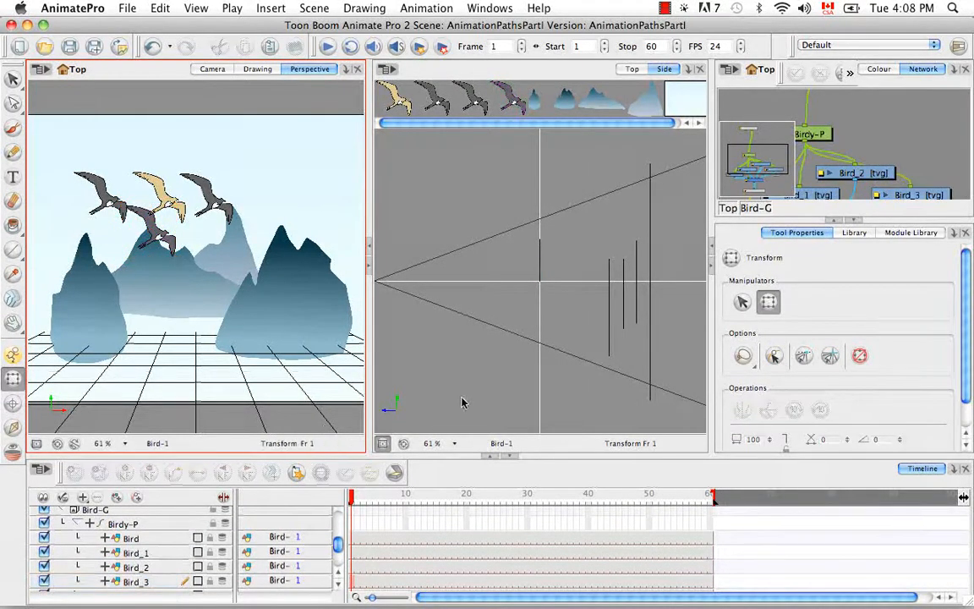
Select the Birdy-P peg through one of the bird drawings and insert a keyframe on it at frame 1.
{"action": "left_click", "coordinate": [169, 243]}
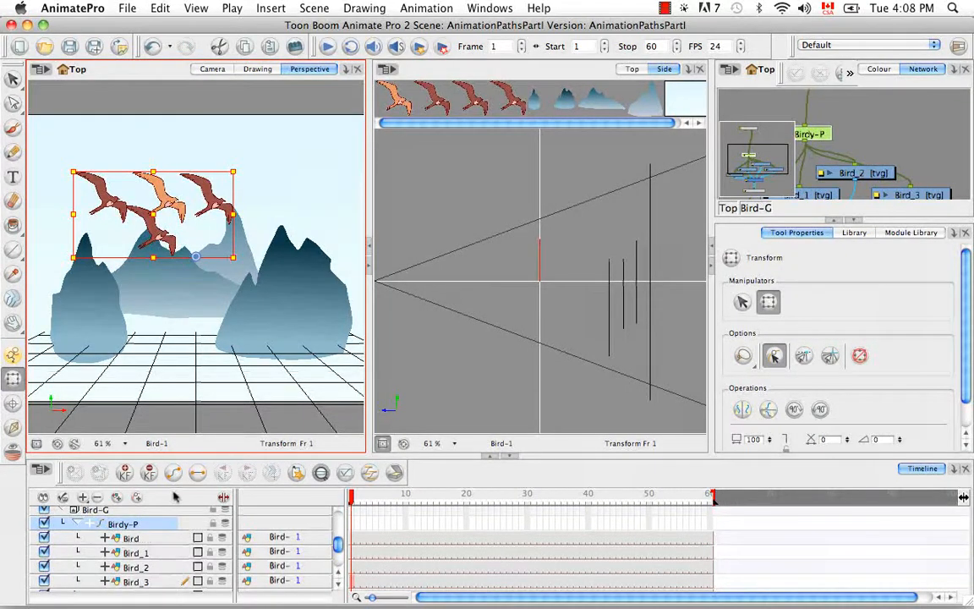
{"action": "left_click", "coordinate": [354, 530]}
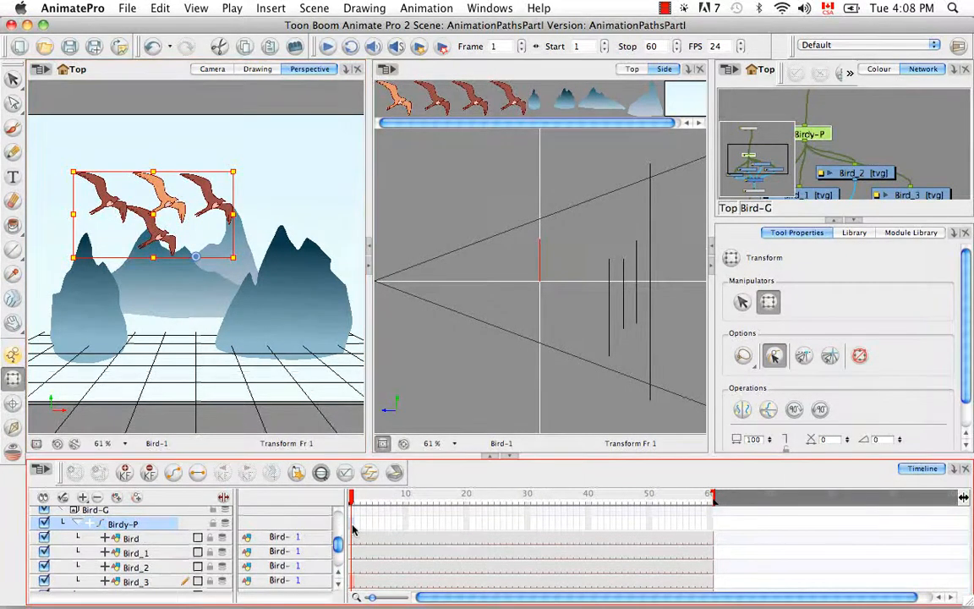
{"action": "right_click", "coordinate": [354, 530]}
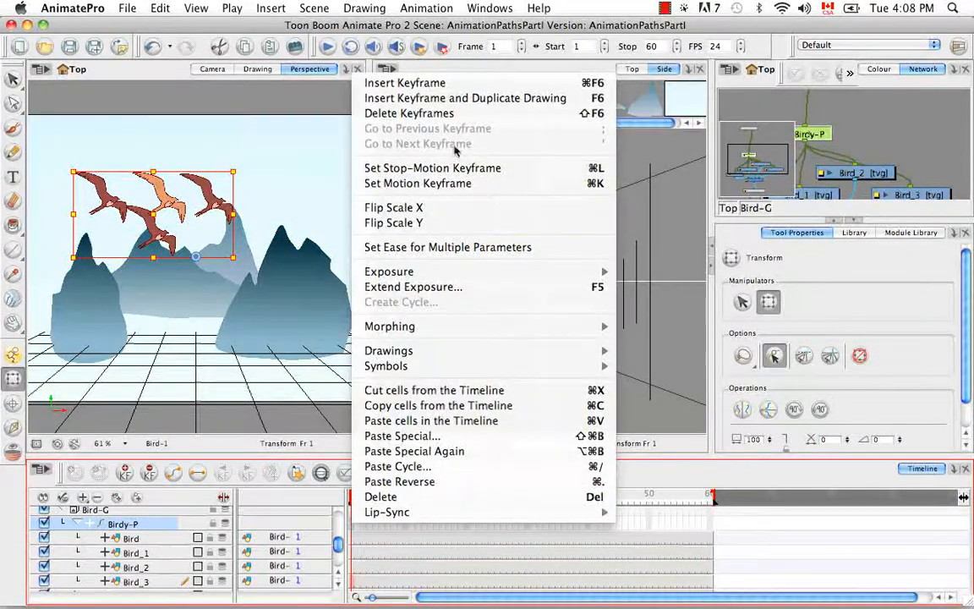
{"action": "left_click", "coordinate": [464, 83]}
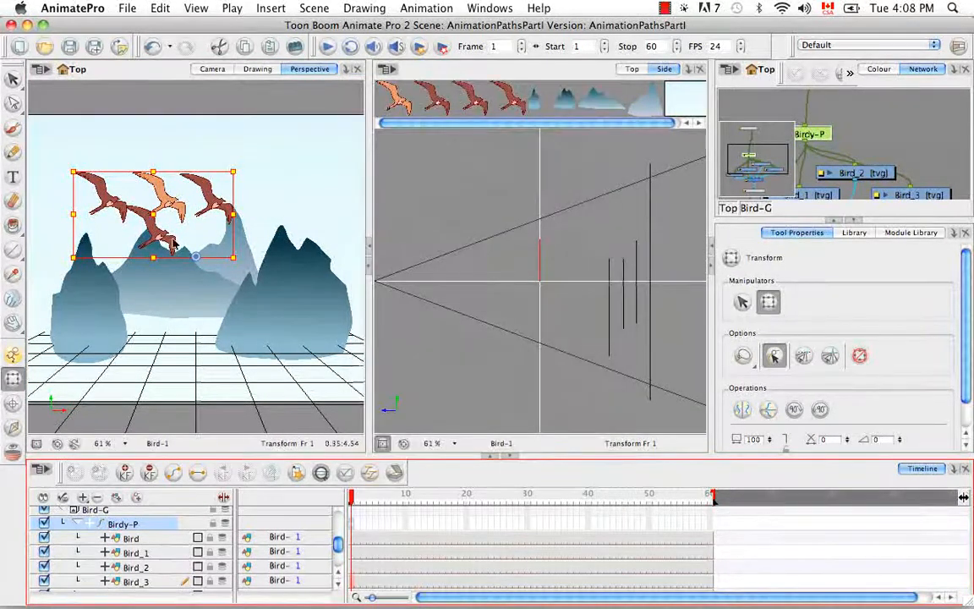
Go to frame 40, try moving the whole bird group down over the mountains with Animate mode off, and undo the move.
{"action": "left_click_drag", "start_coordinate": [355, 501], "coordinate": [589, 502]}
{"action": "left_click_drag", "start_coordinate": [167, 200], "coordinate": [236, 294]}
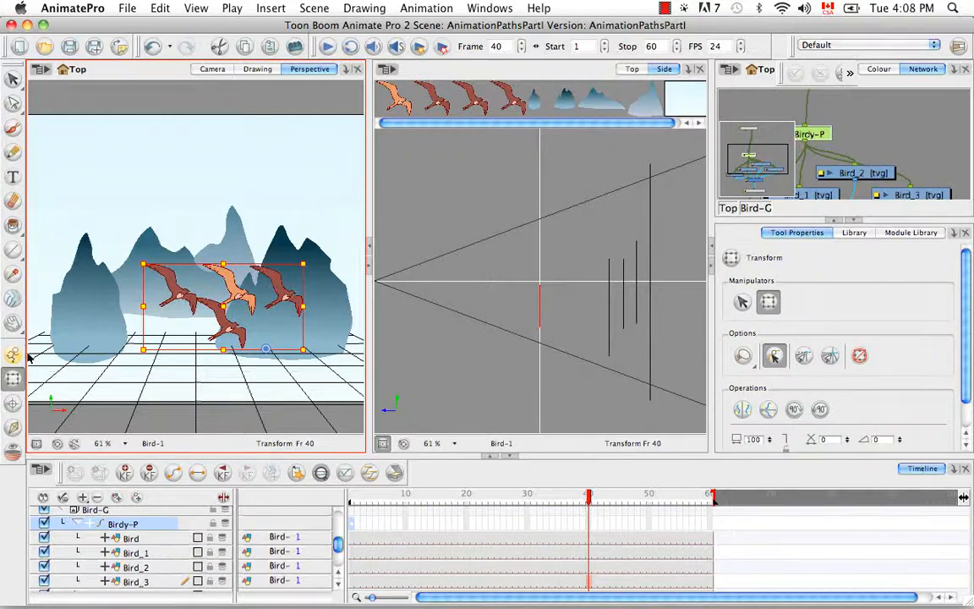
{"action": "key", "text": "super+z"}
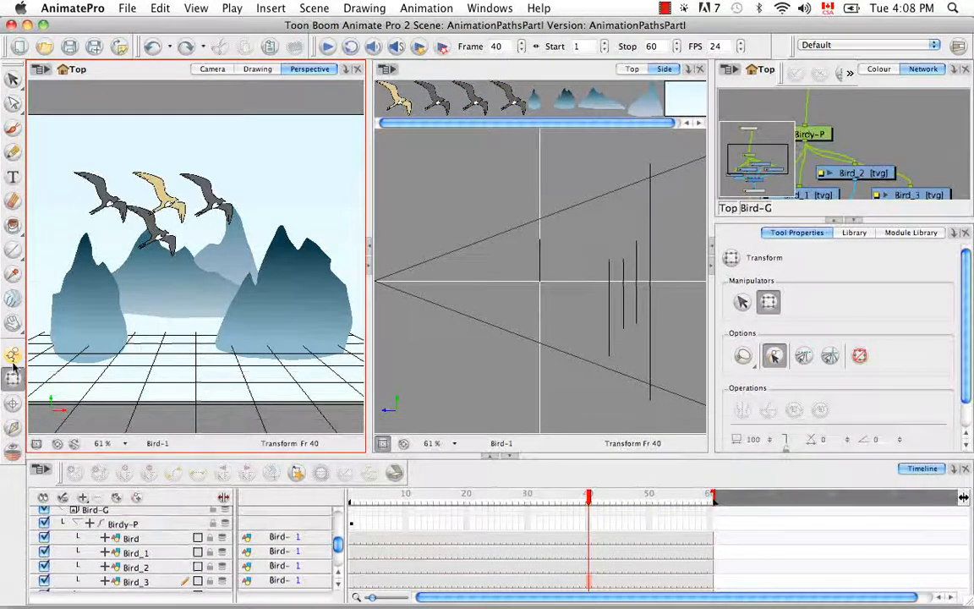
Turn on Animate mode and move the Birdy-P bird group down over the right-hand mountain at frame 40.
{"action": "left_click", "coordinate": [13, 357]}
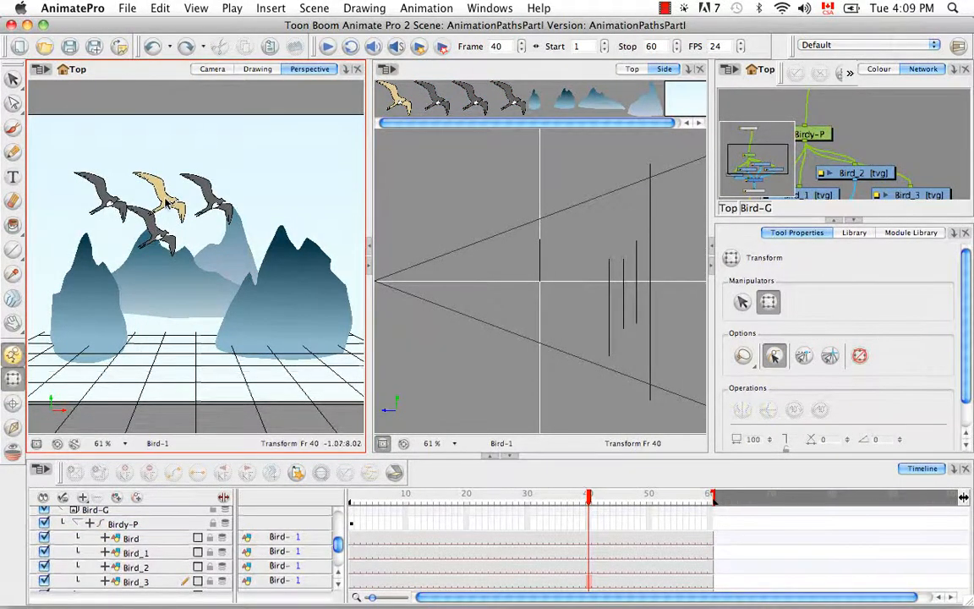
{"action": "left_click", "coordinate": [152, 184]}
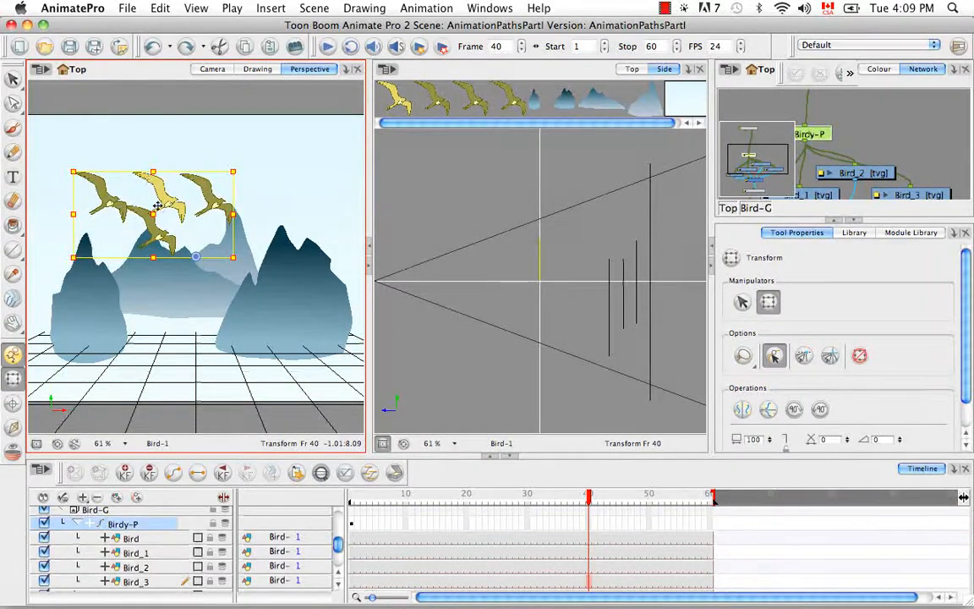
{"action": "left_click_drag", "start_coordinate": [167, 201], "coordinate": [273, 290]}
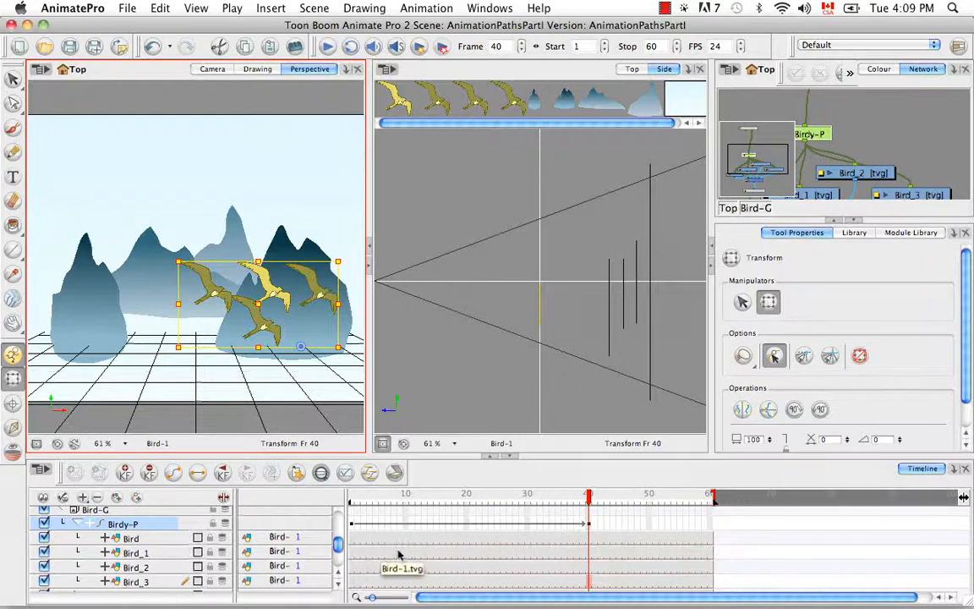
{"action": "left_click", "coordinate": [312, 389]}
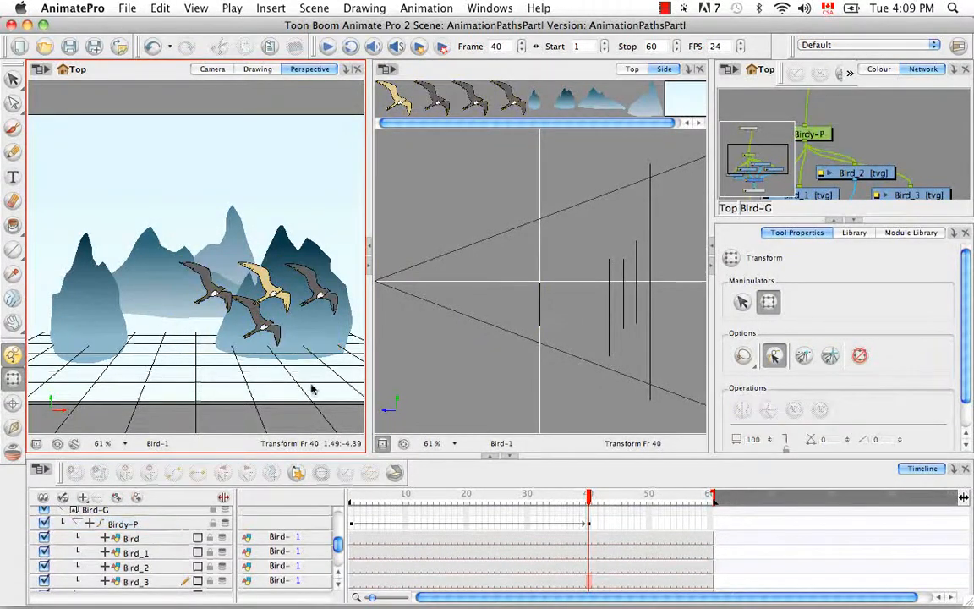